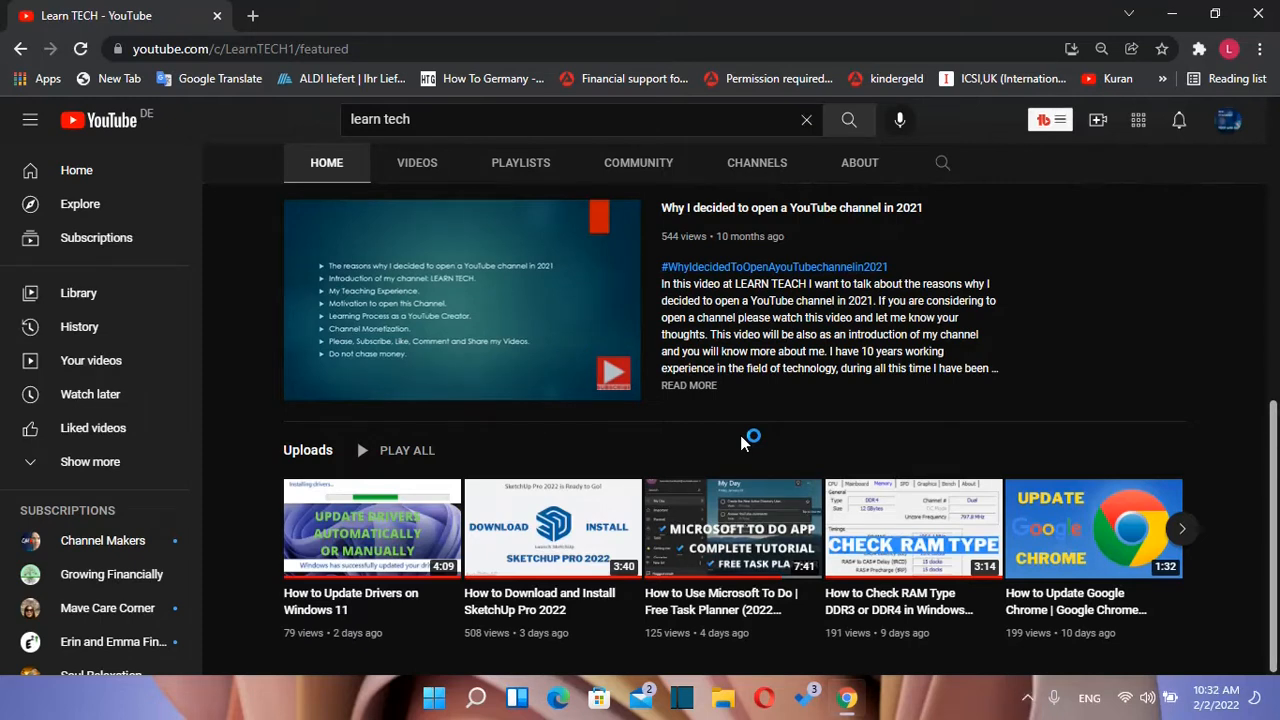
# Step: Launch Word with a new blank document and show the Insert tab's commands
pyautogui.click(476, 698)
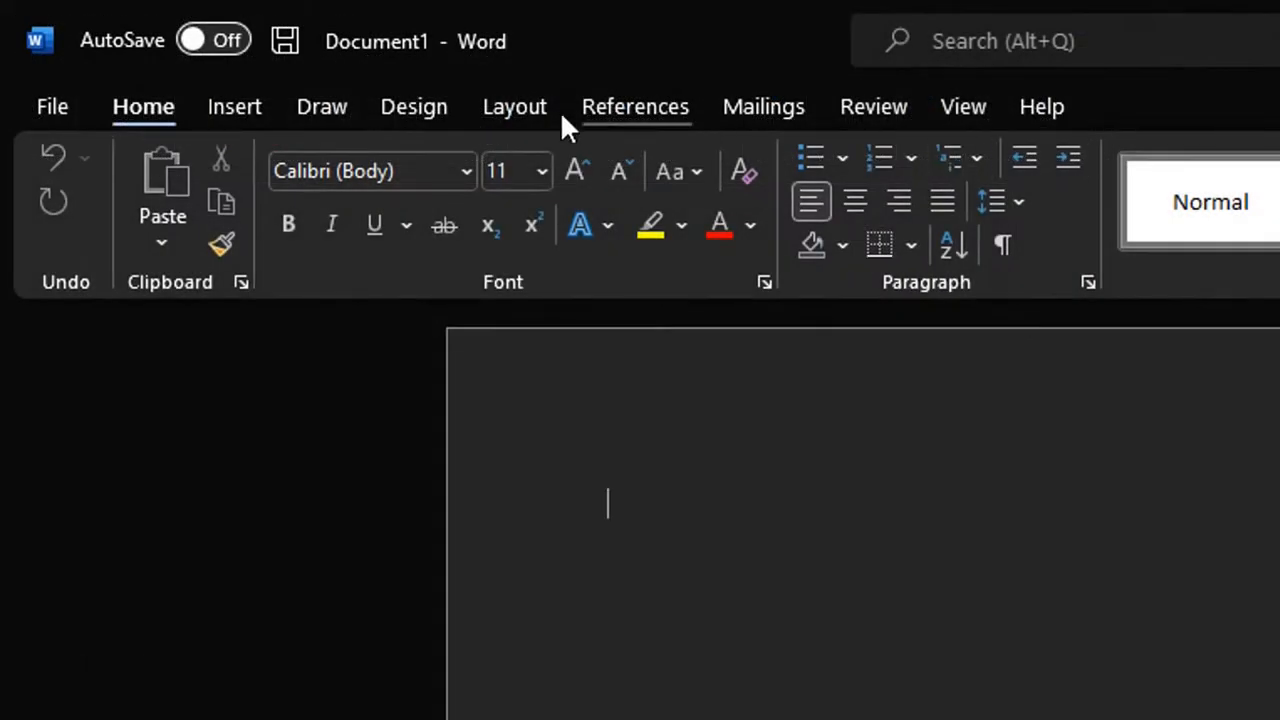
pyautogui.click(272, 124)
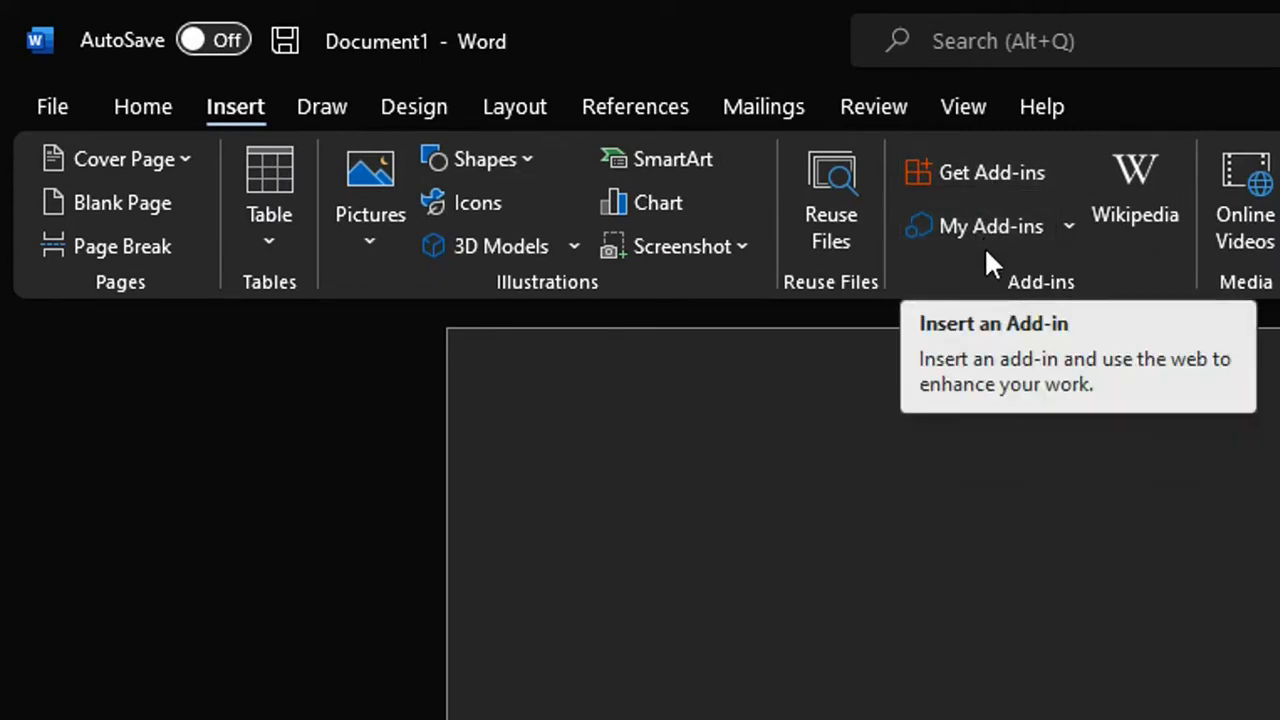
# Step: Search the Office Add-ins store for 'qr code' and add QR4Office, accepting its license terms
pyautogui.click(1000, 170)
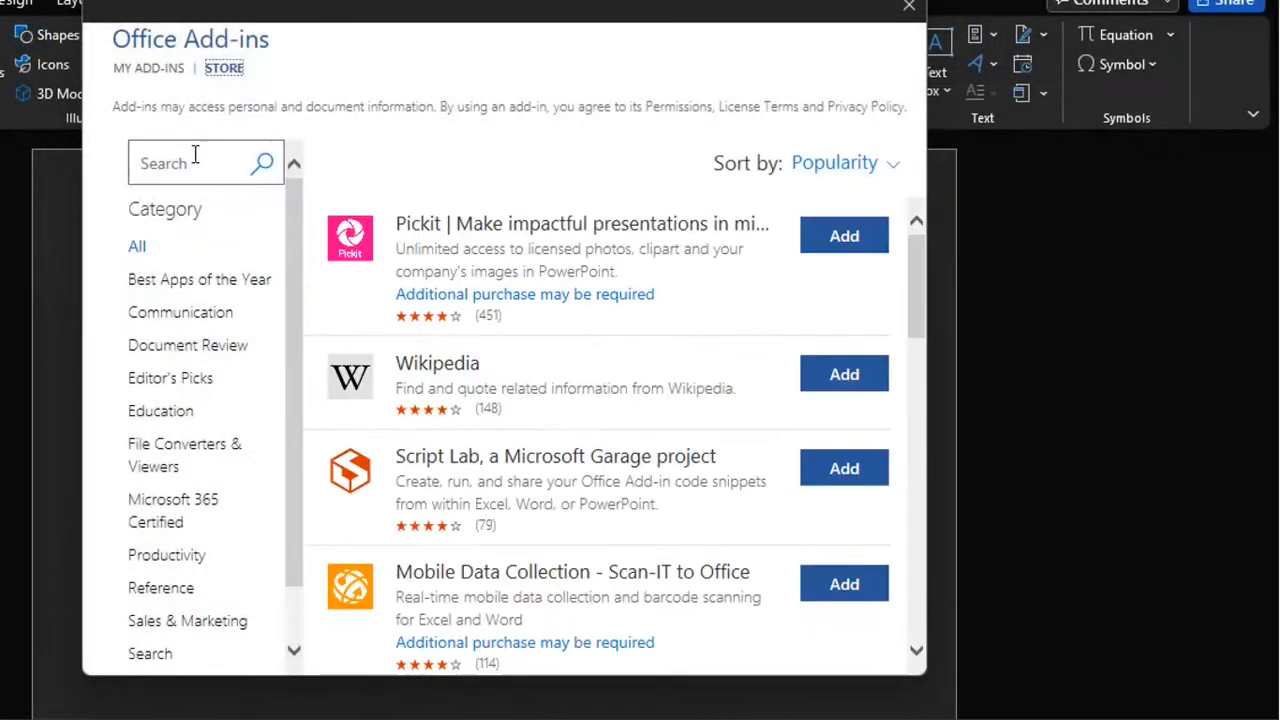
pyautogui.click(190, 160)
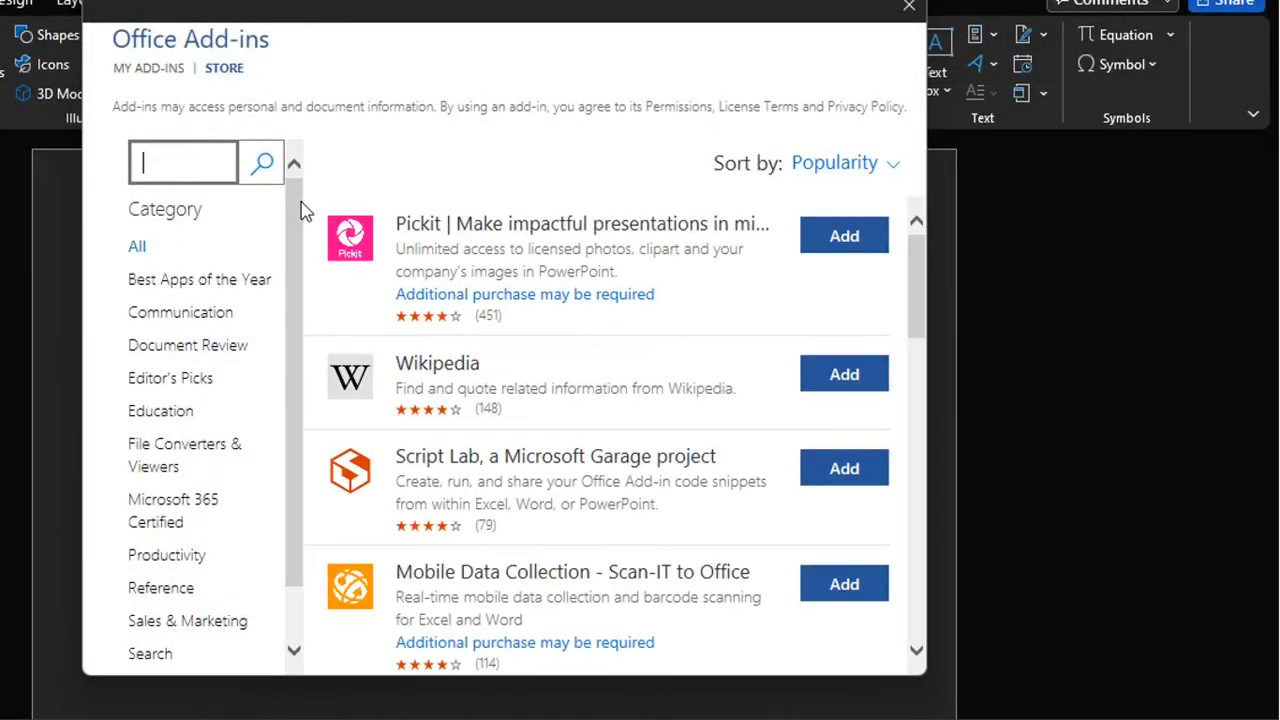
pyautogui.write('qr code')
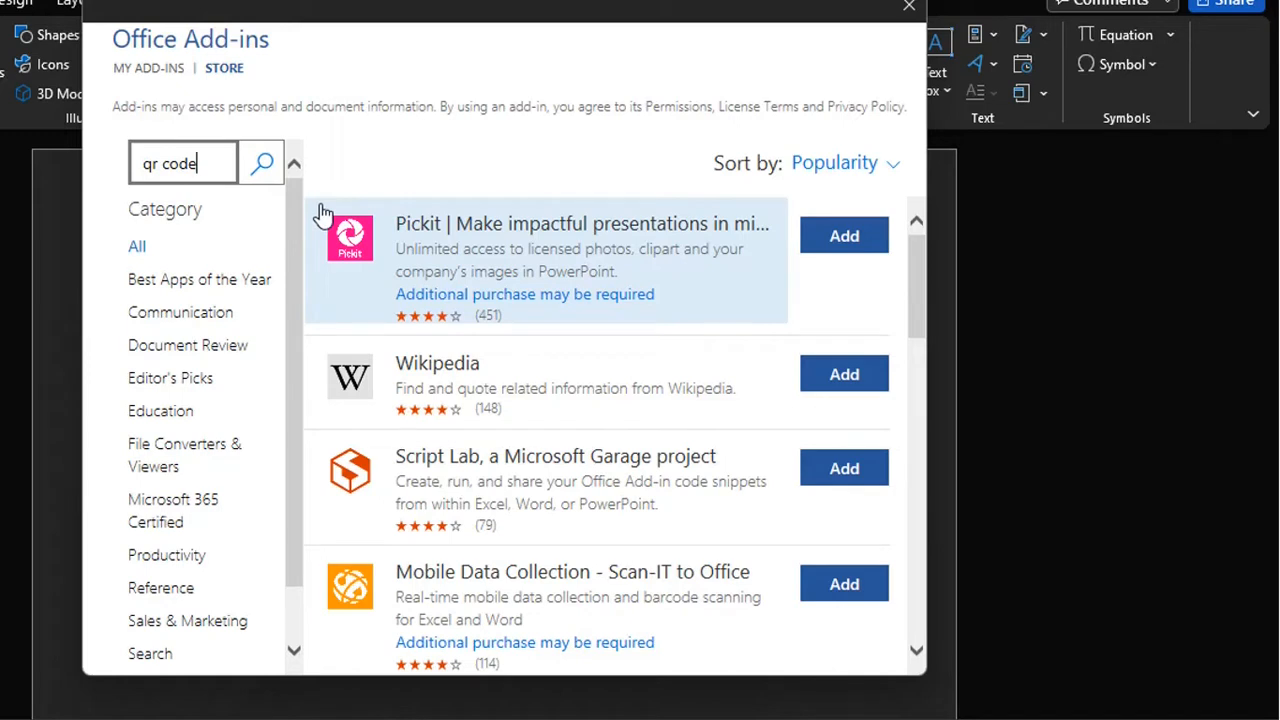
pyautogui.click(265, 170)
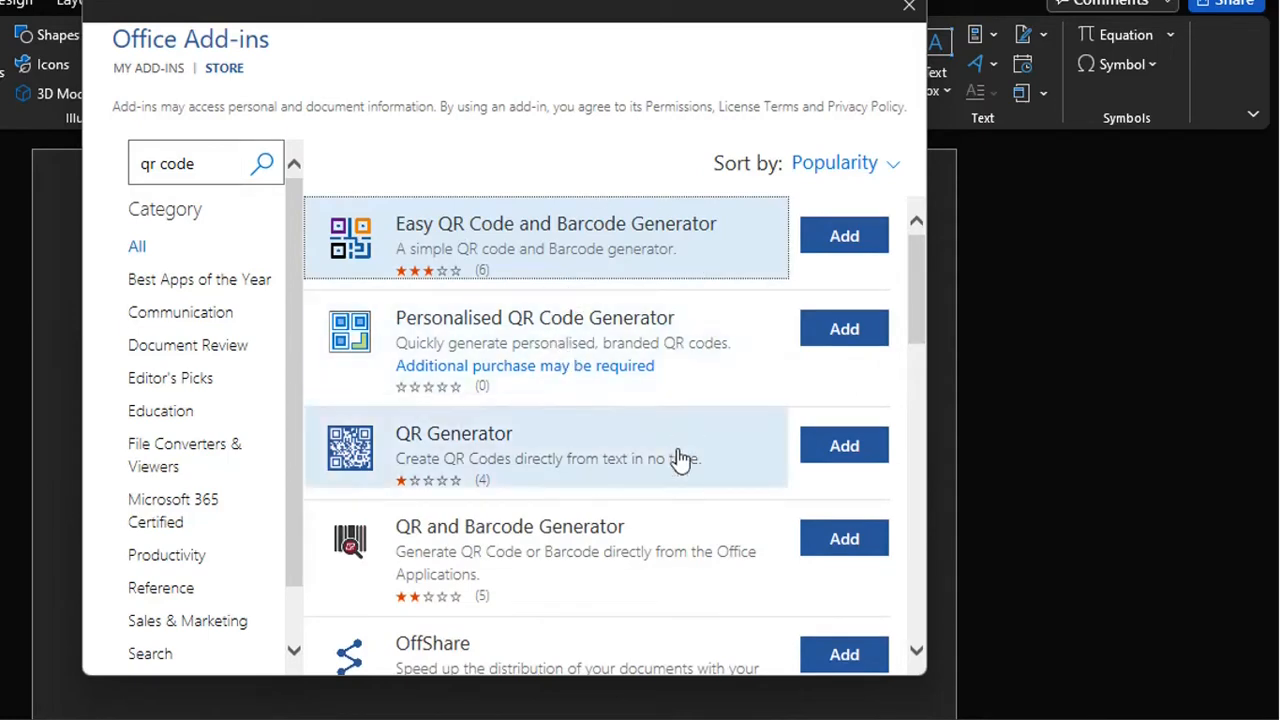
pyautogui.scroll(-3, 676, 458)
pyautogui.scroll(-2, 675, 460)
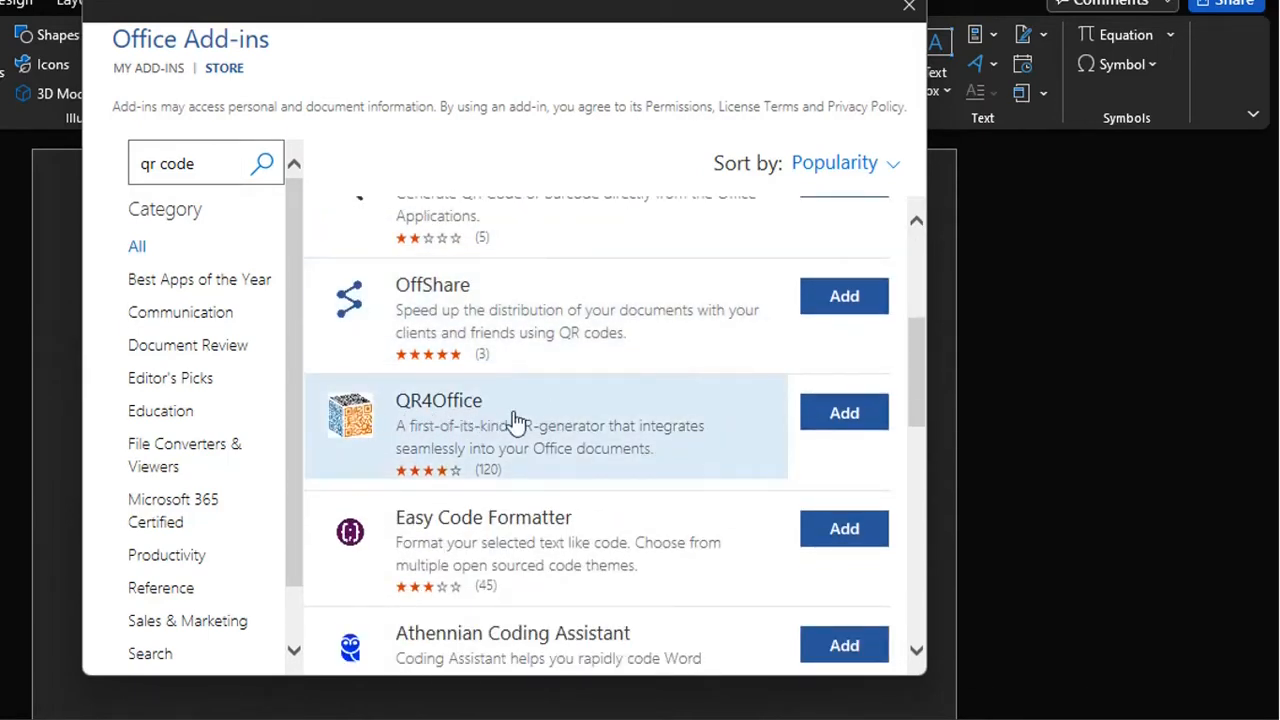
pyautogui.click(845, 415)
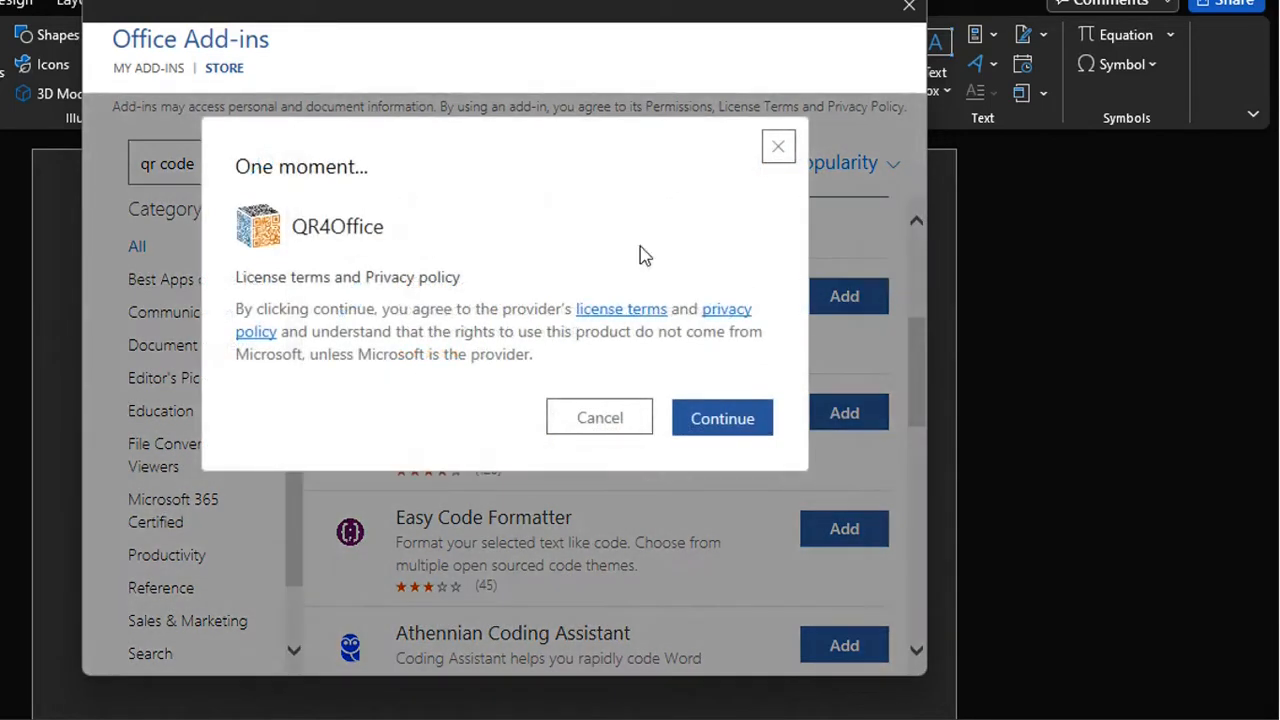
pyautogui.click(716, 420)
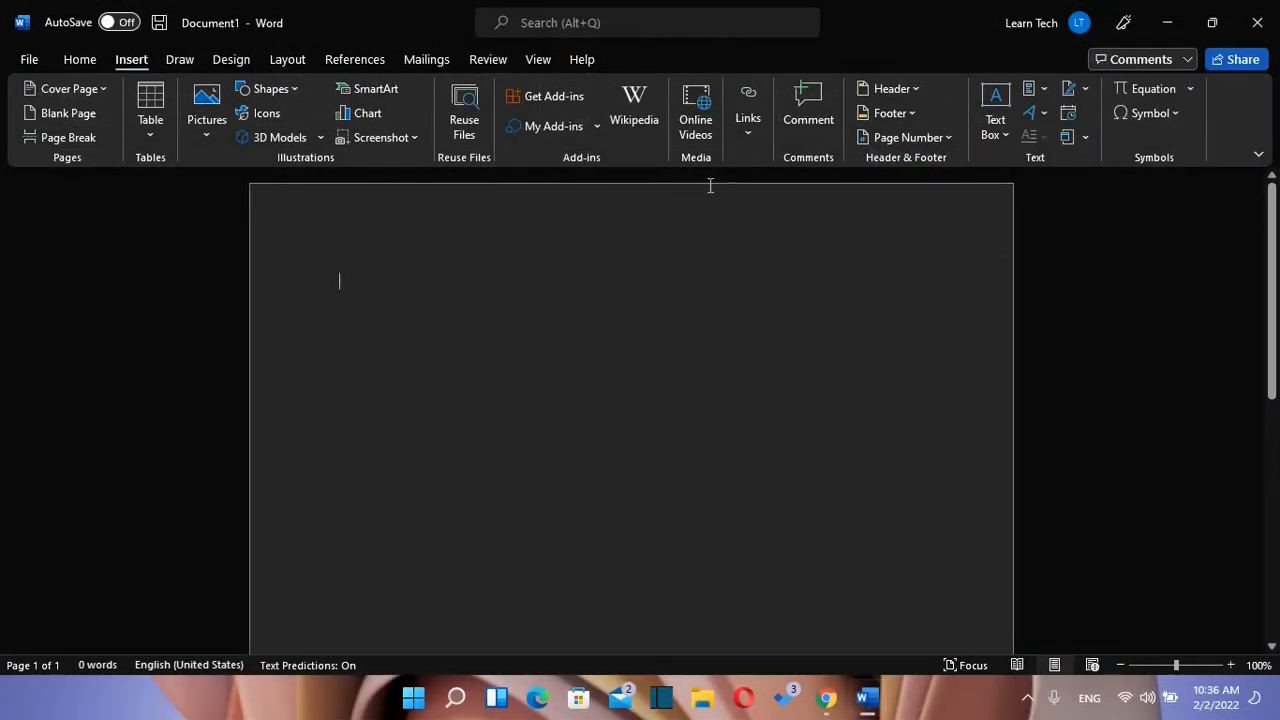
pyautogui.click(558, 131)
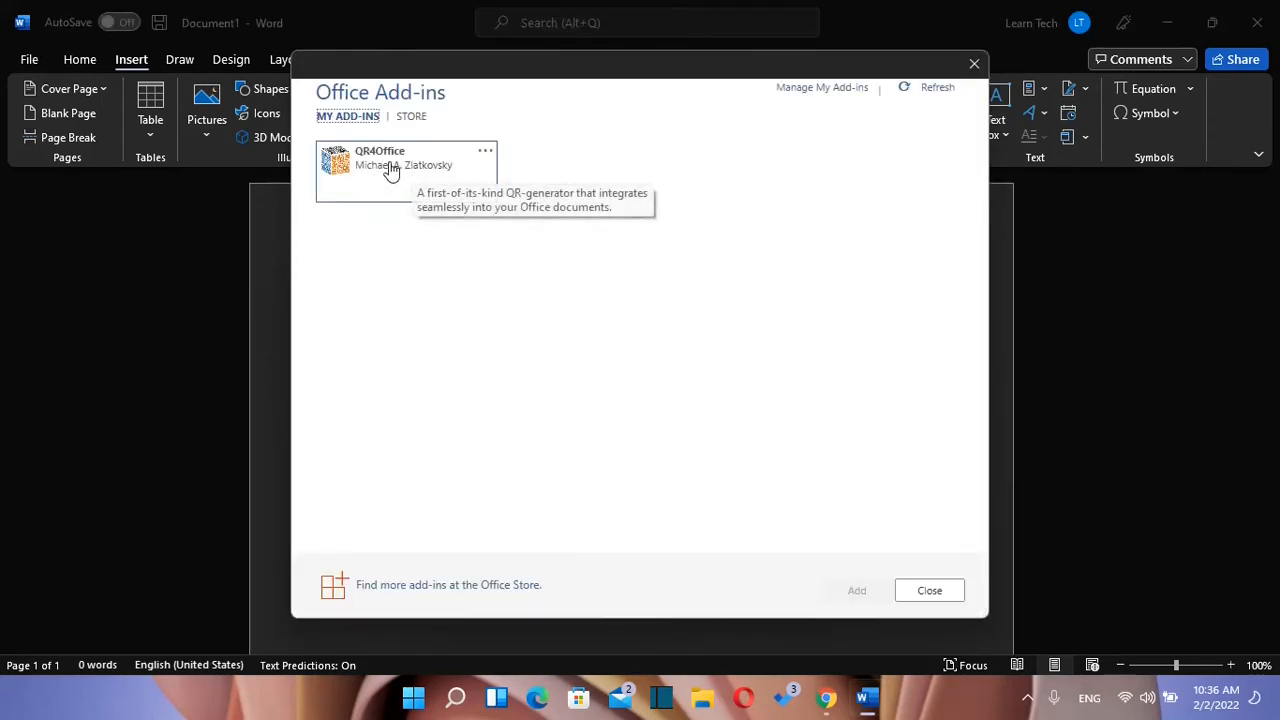
pyautogui.click(384, 170)
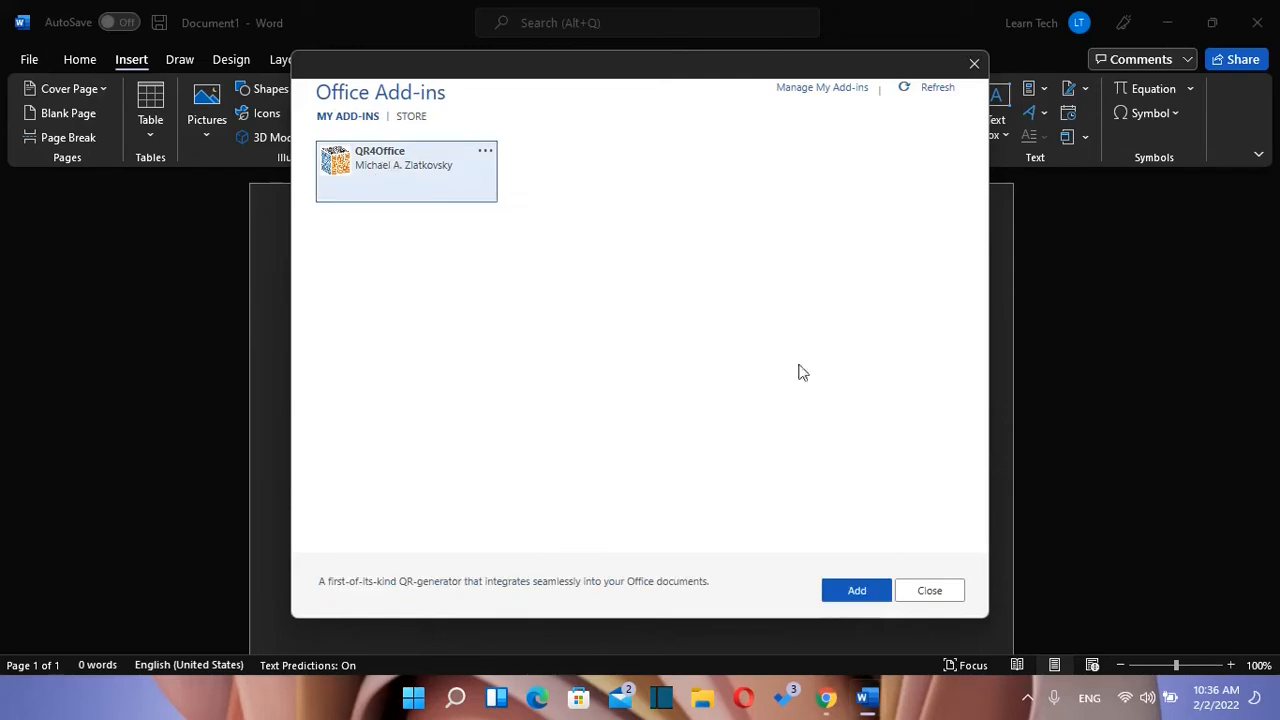
pyautogui.click(858, 592)
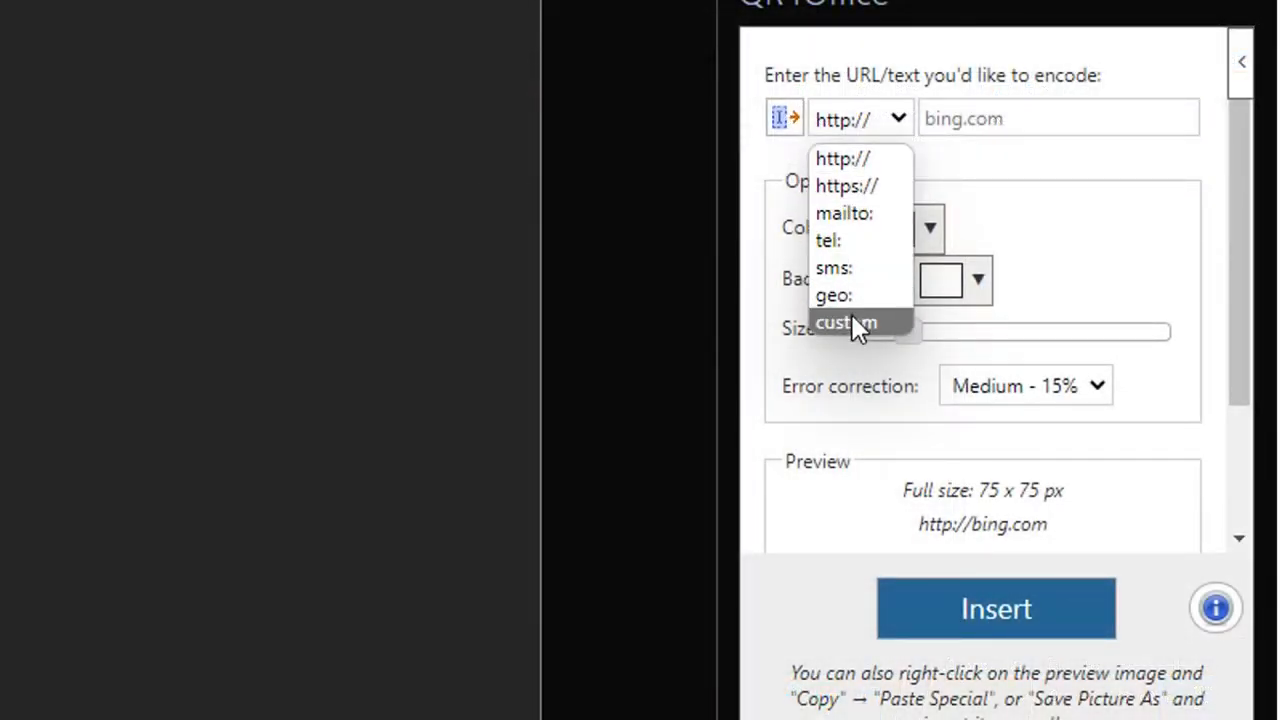
pyautogui.click(855, 189)
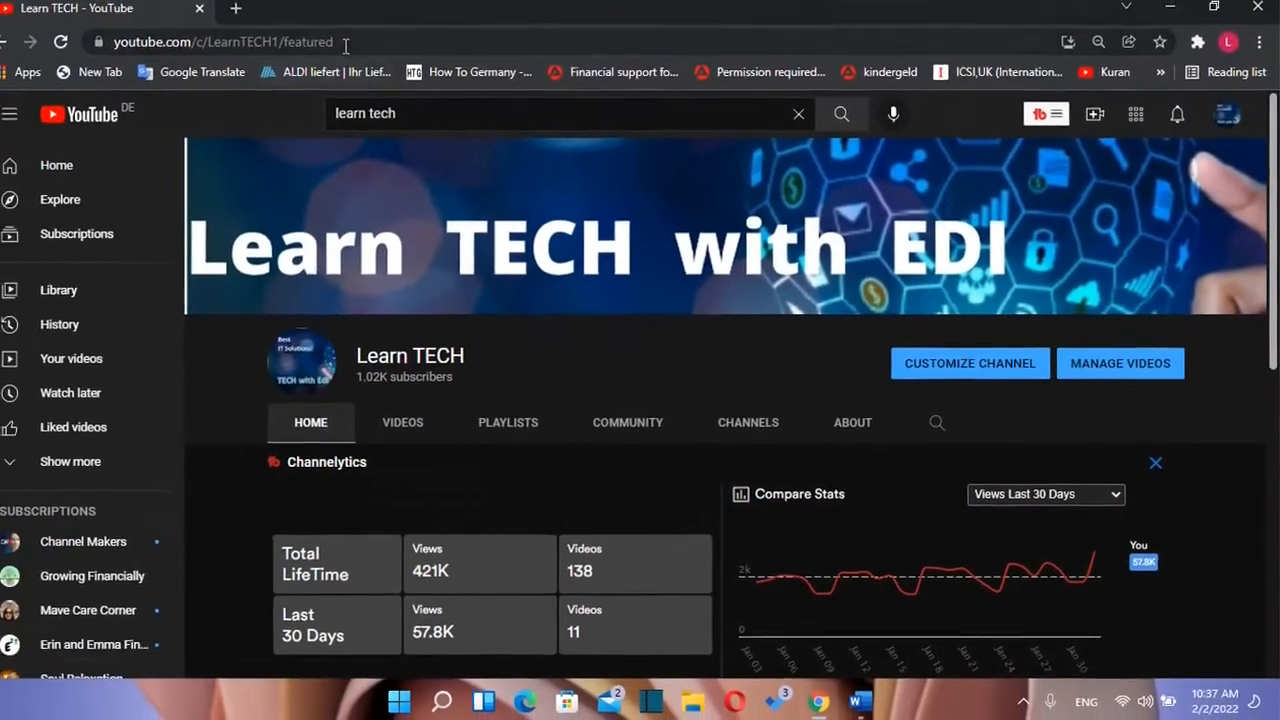
# Step: Copy the YouTube channel's address from Chrome's address bar and minimize Chrome
pyautogui.click(358, 48)
pyautogui.rightClick(306, 50)
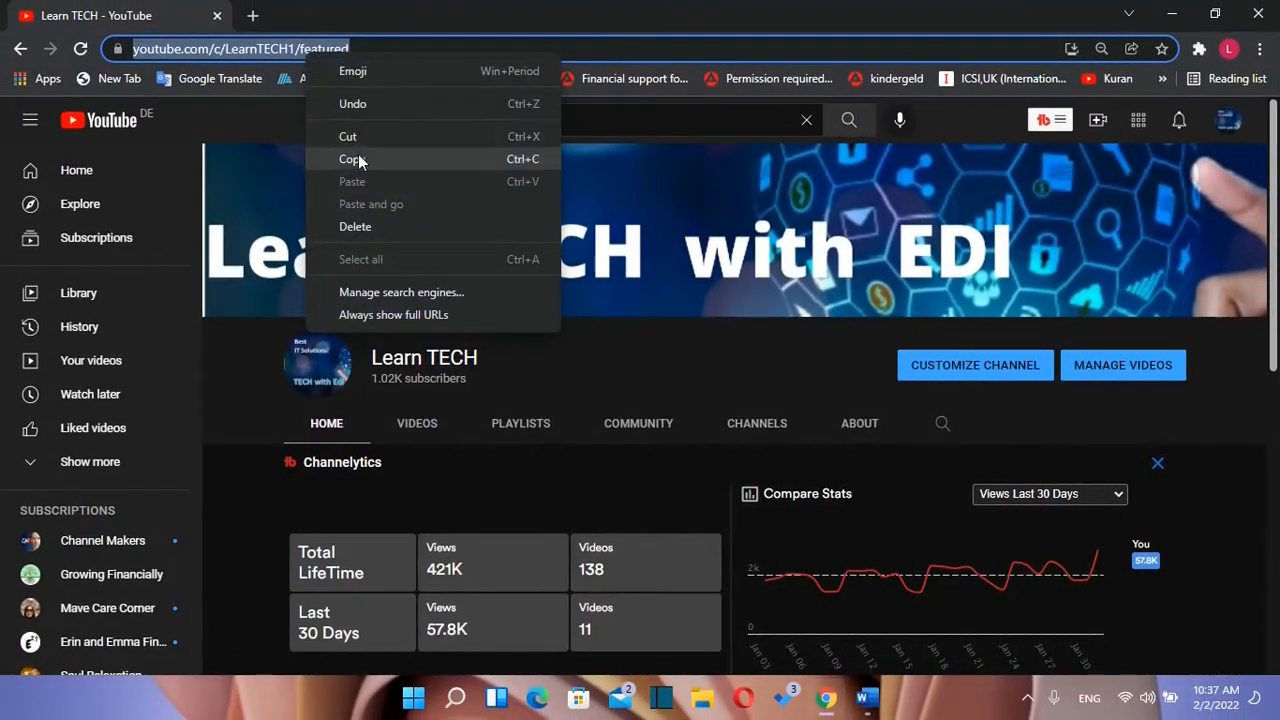
pyautogui.click(440, 156)
pyautogui.click(1168, 16)
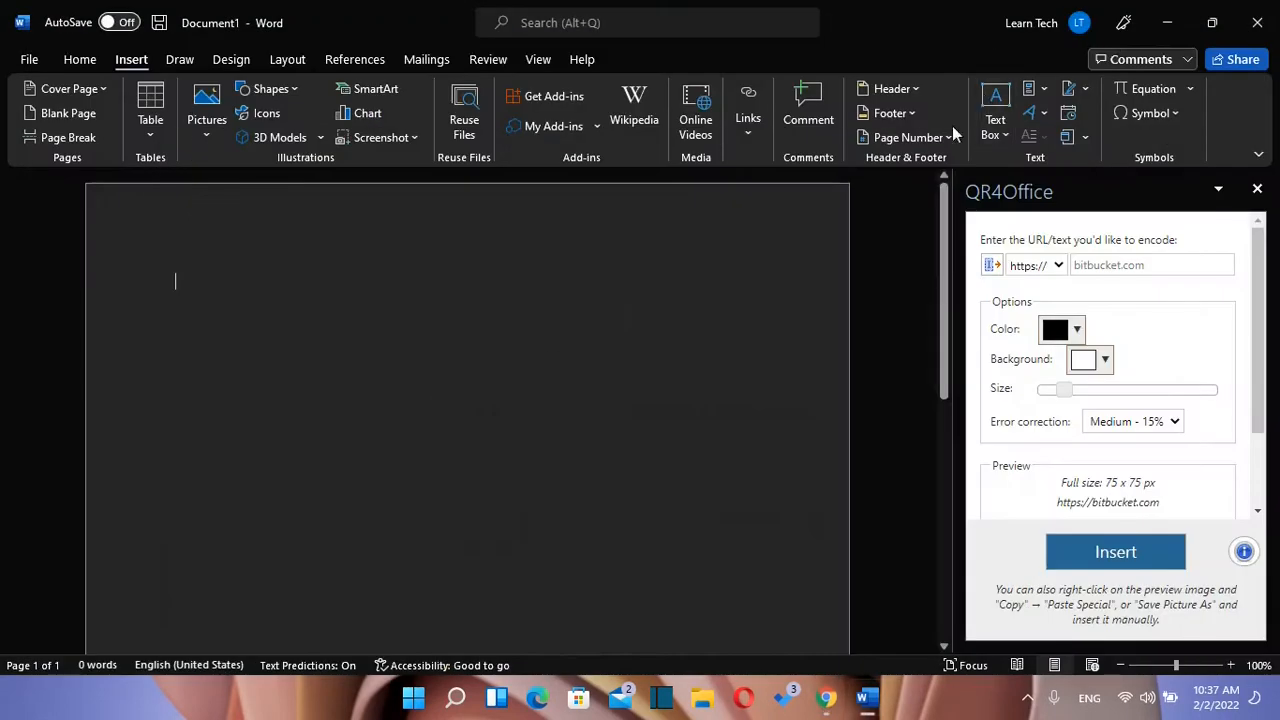
pyautogui.click(1130, 264)
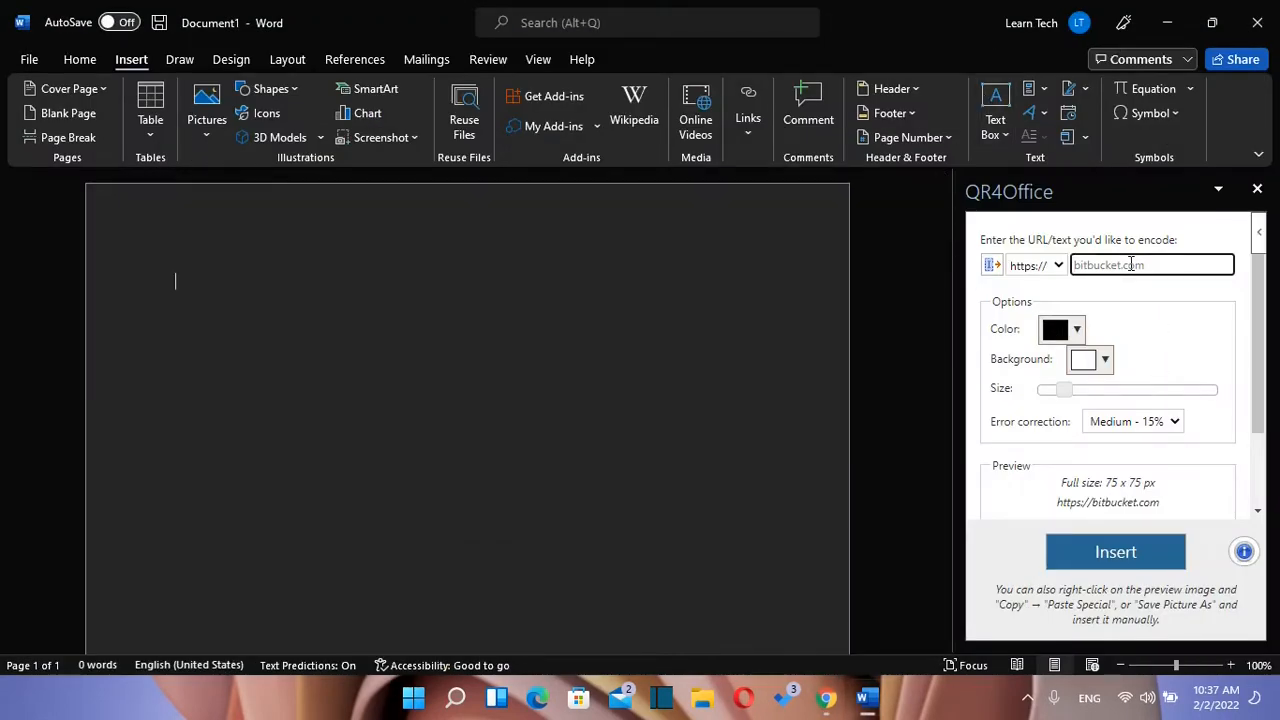
pyautogui.hotkey('ctrl', 'v')
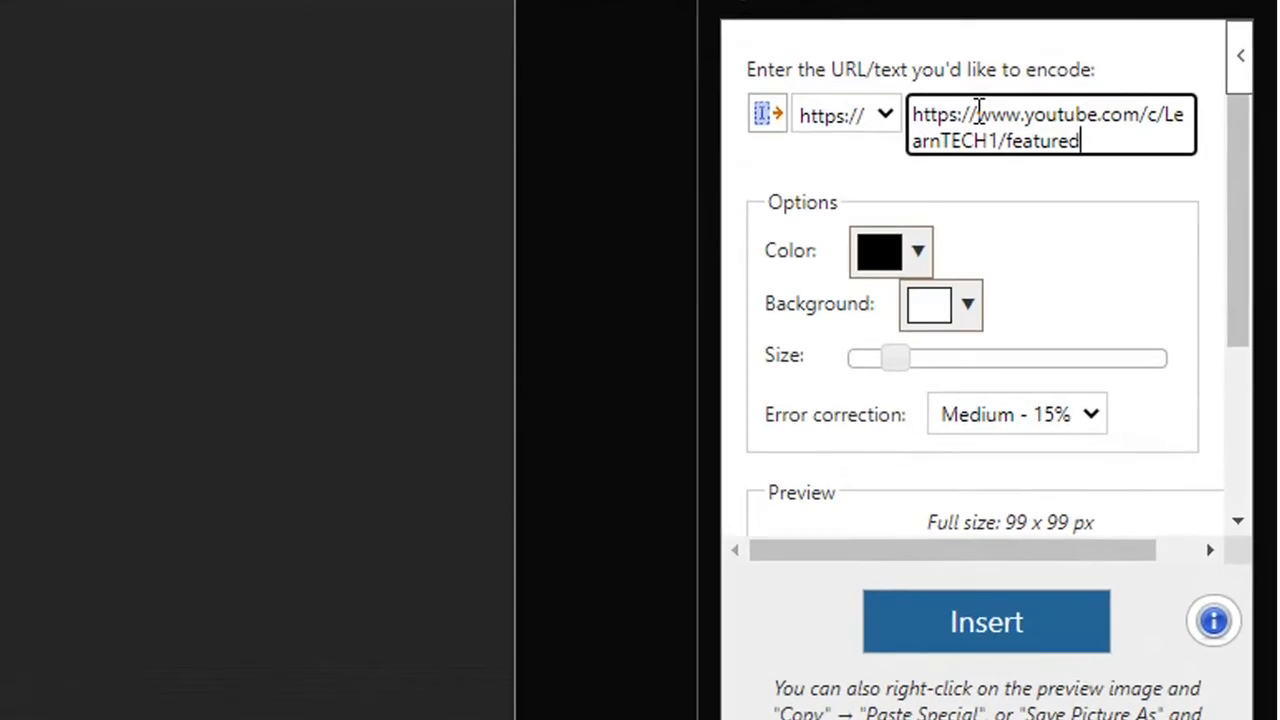
pyautogui.moveTo(977, 112); pyautogui.dragTo(911, 137)
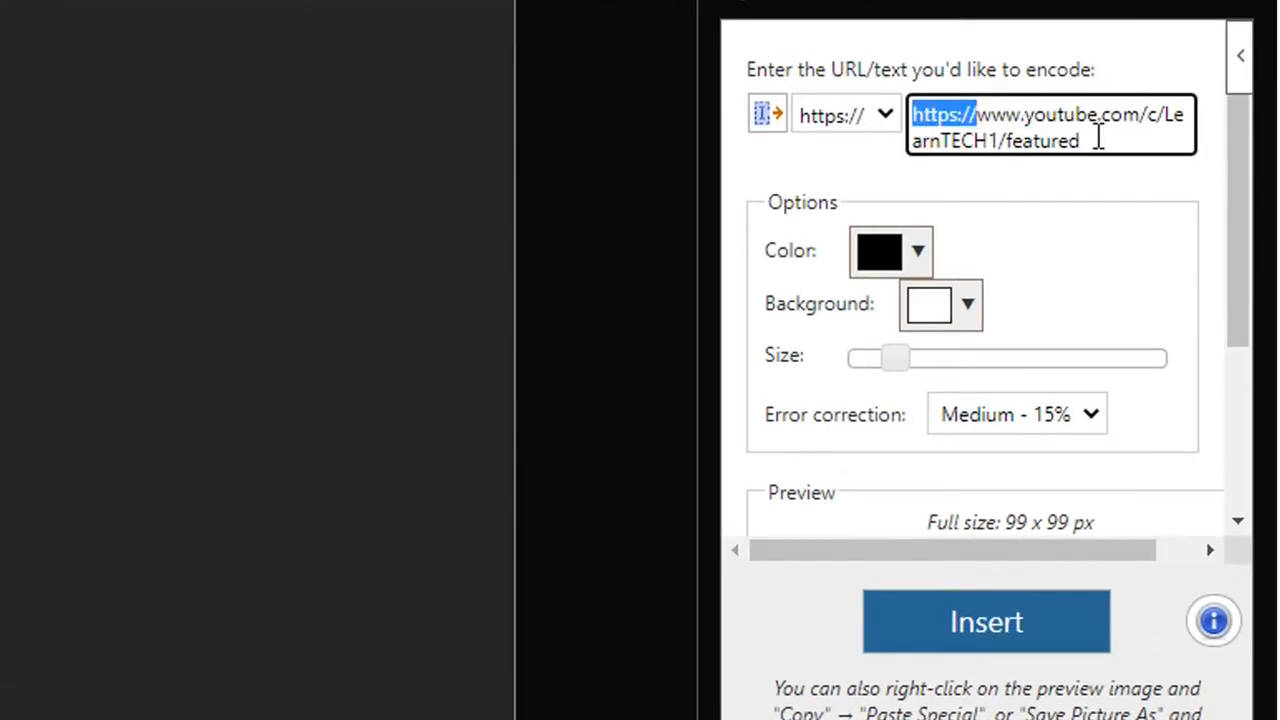
pyautogui.press('BackSpace')
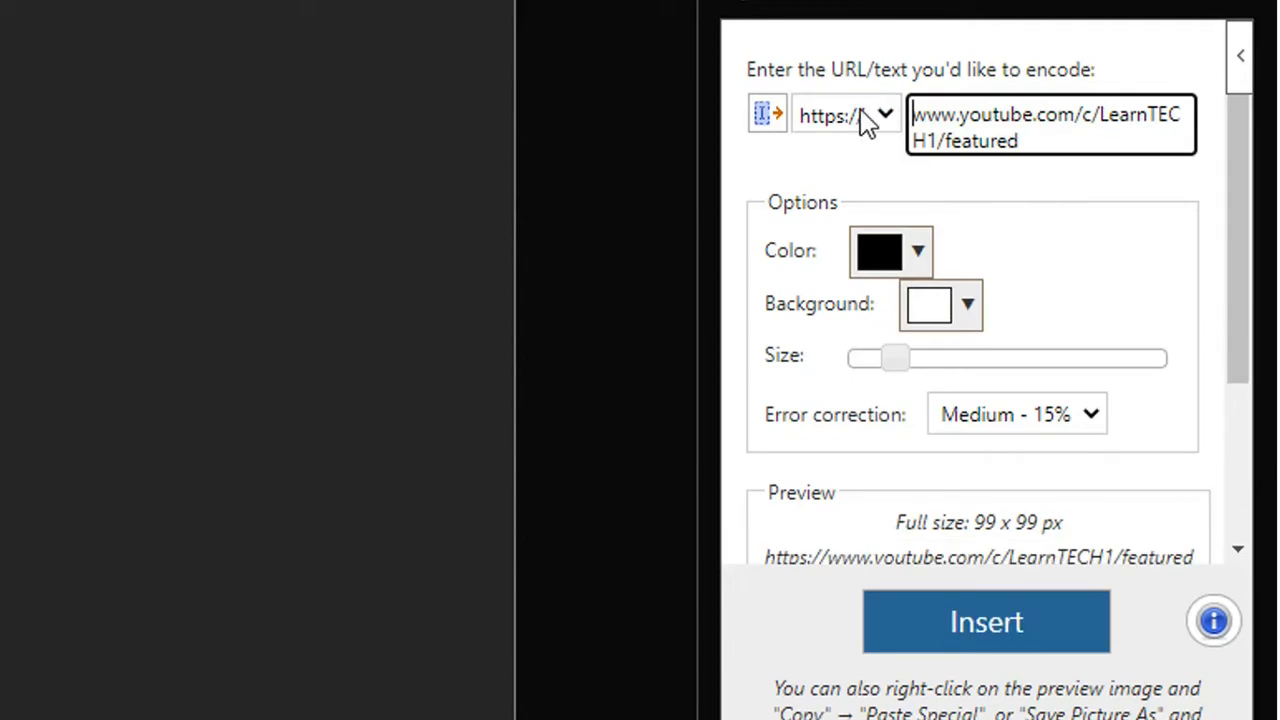
# Step: Keep the QR code colour black and the background white
pyautogui.click(919, 261)
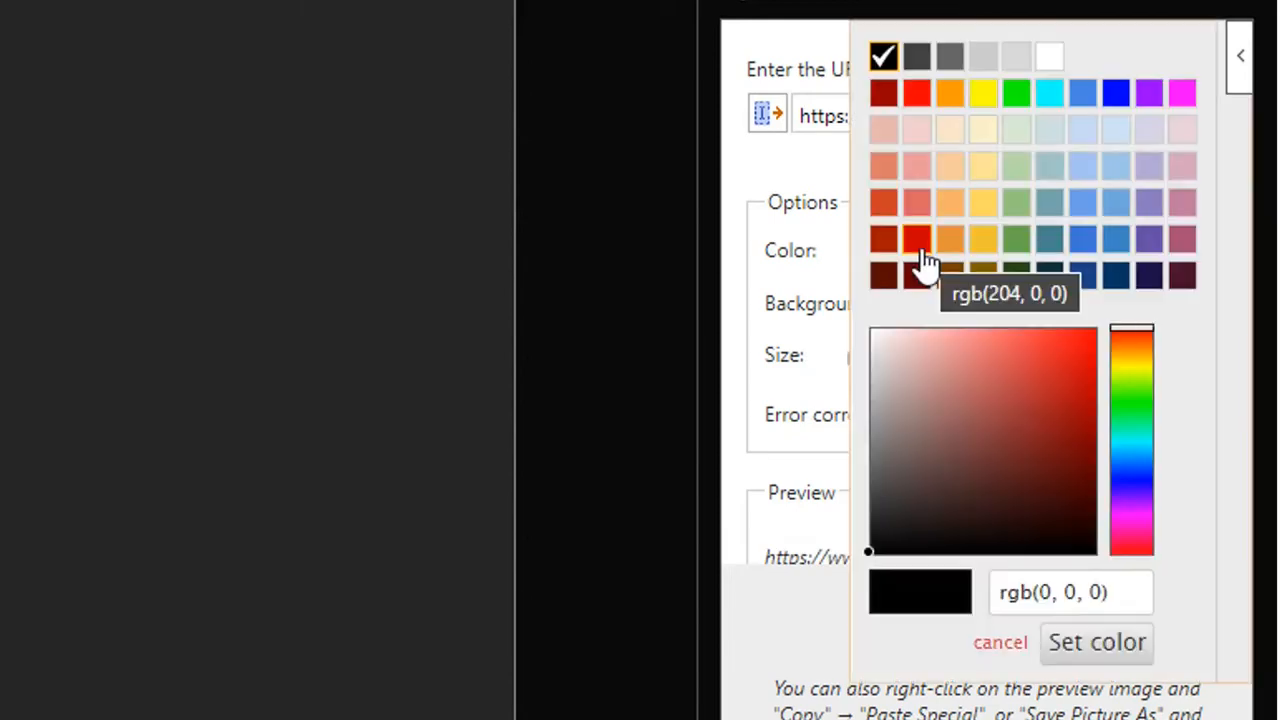
pyautogui.click(777, 171)
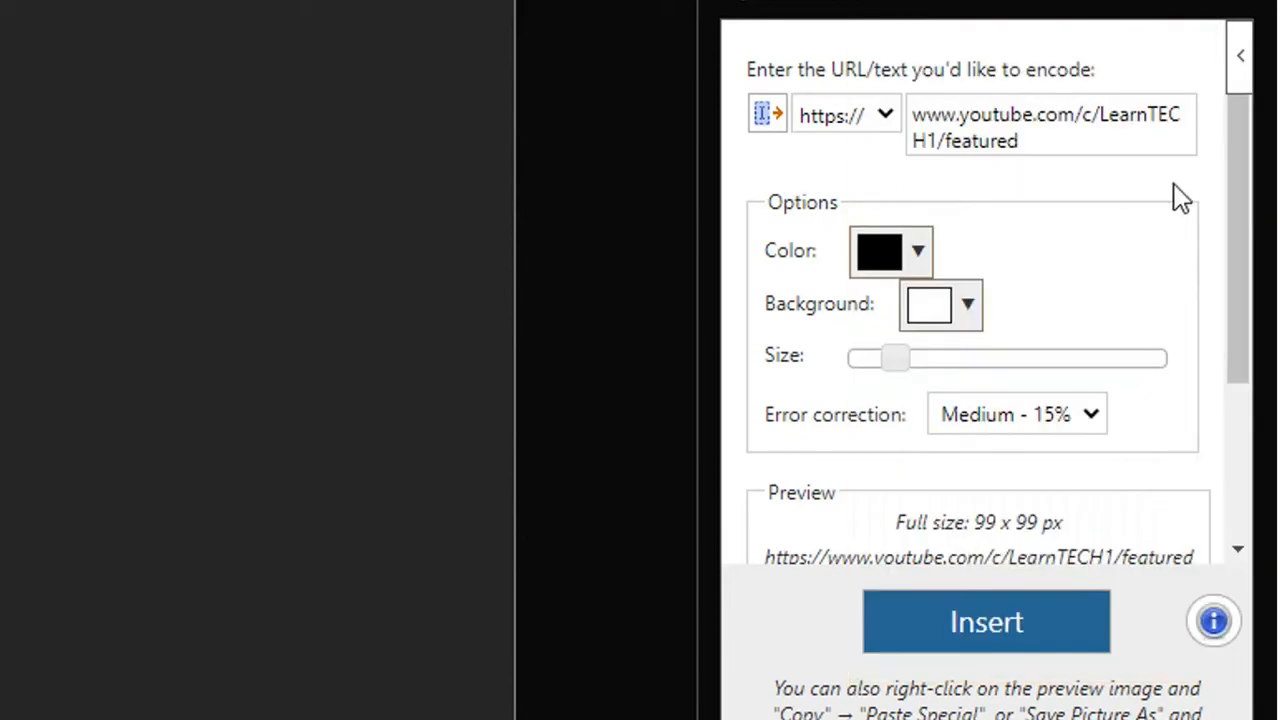
pyautogui.scroll(-1, 1150, 230)
pyautogui.scroll(-1, 1145, 243)
pyautogui.click(967, 224)
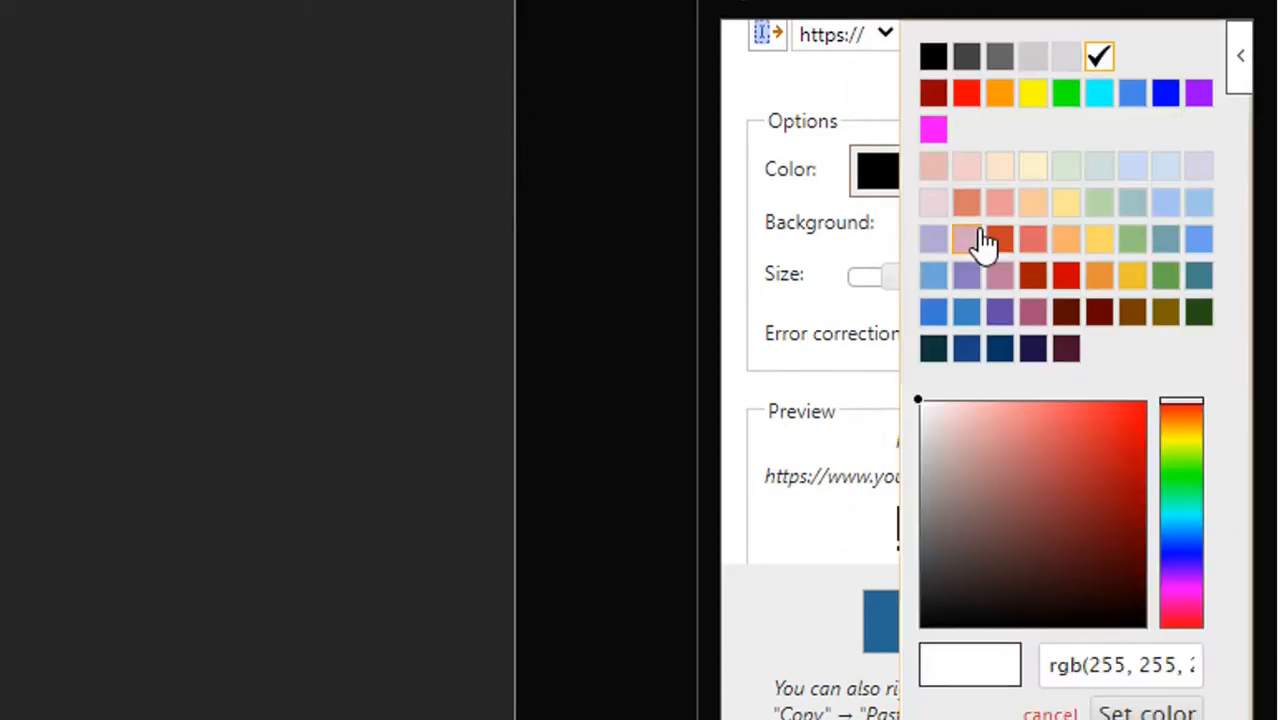
pyautogui.click(837, 224)
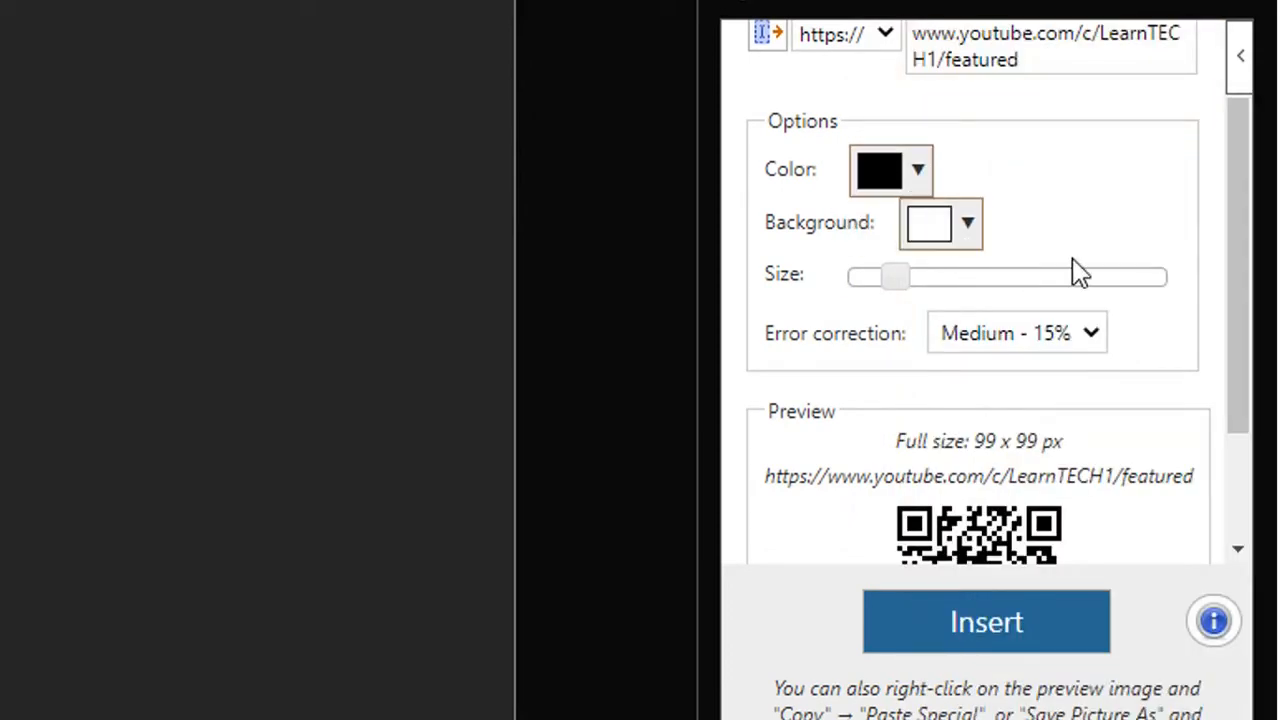
# Step: Enlarge the QR code to 330 x 330 px and insert it into the document
pyautogui.moveTo(913, 278); pyautogui.dragTo(975, 284)
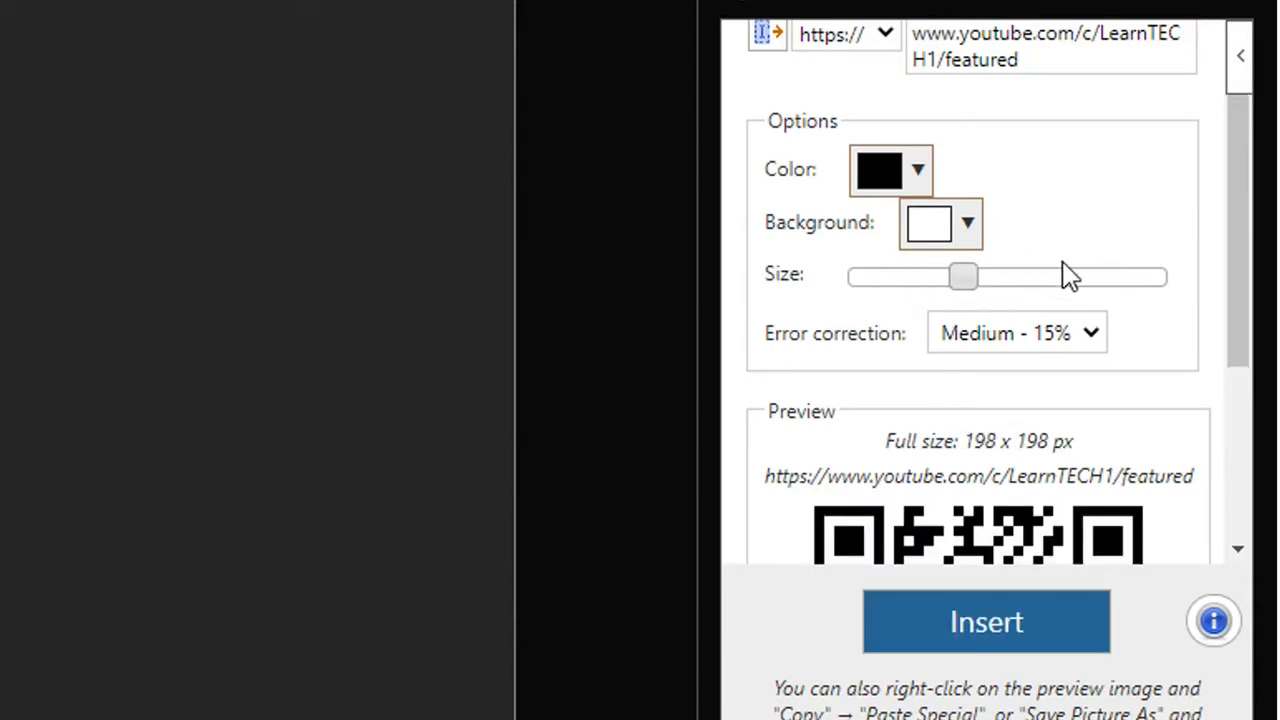
pyautogui.scroll(-3, 1068, 276)
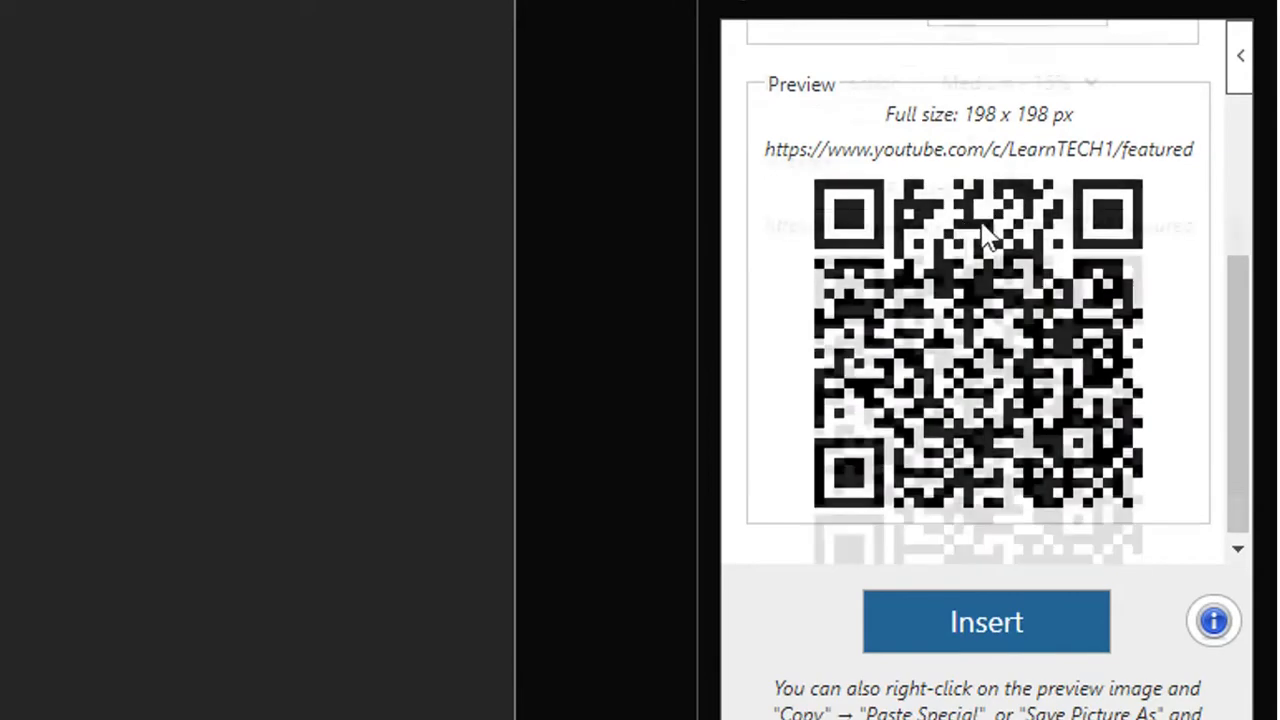
pyautogui.scroll(3, 943, 300)
pyautogui.moveTo(963, 358); pyautogui.dragTo(1051, 357)
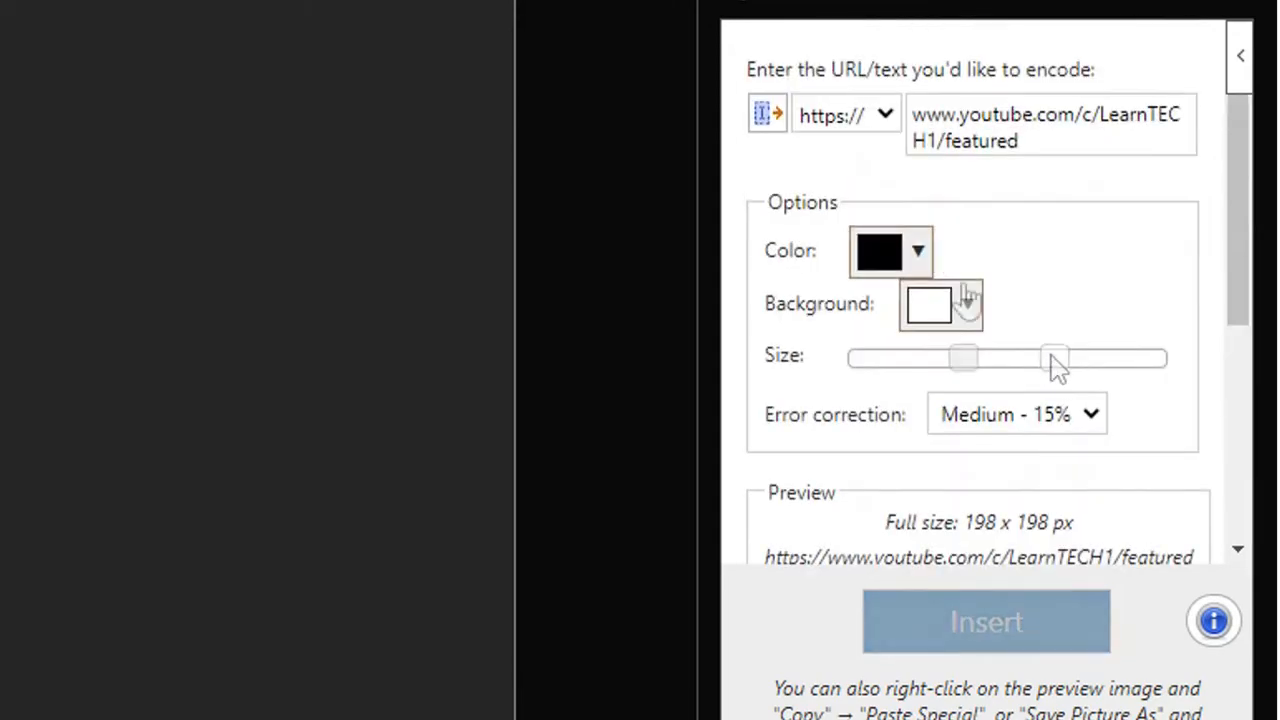
pyautogui.scroll(-5, 986, 370)
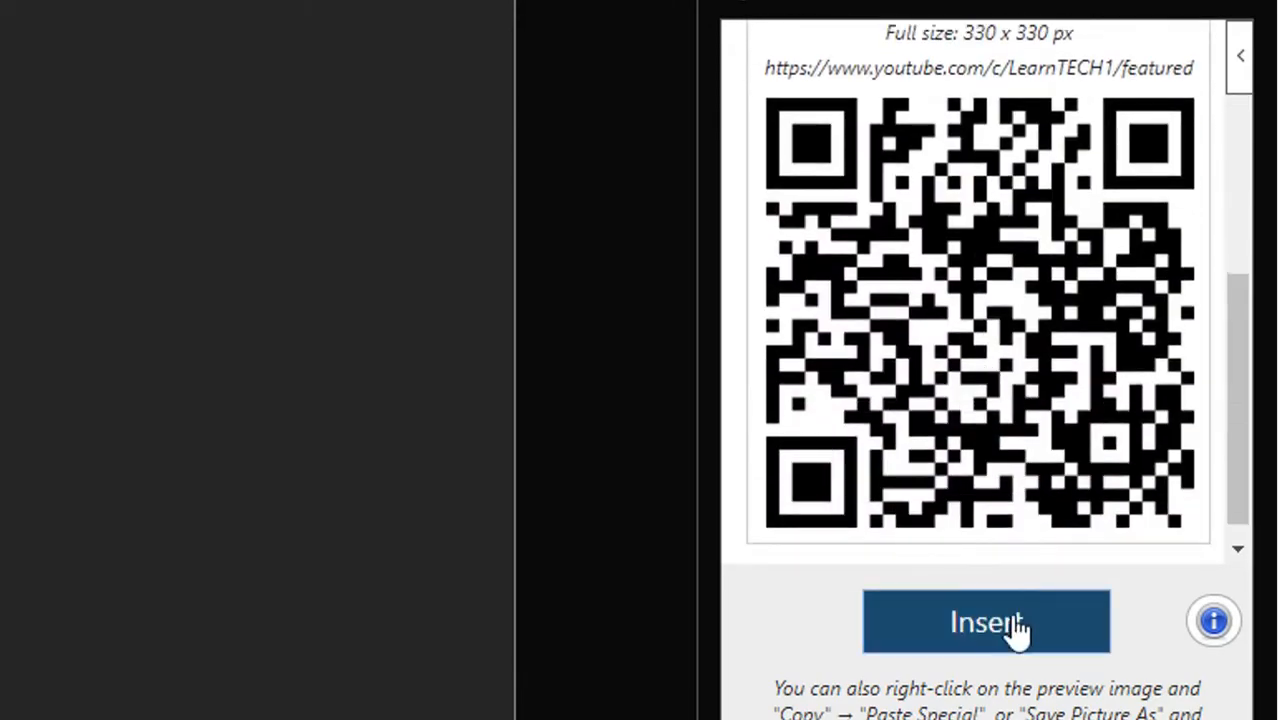
pyautogui.click(1016, 627)
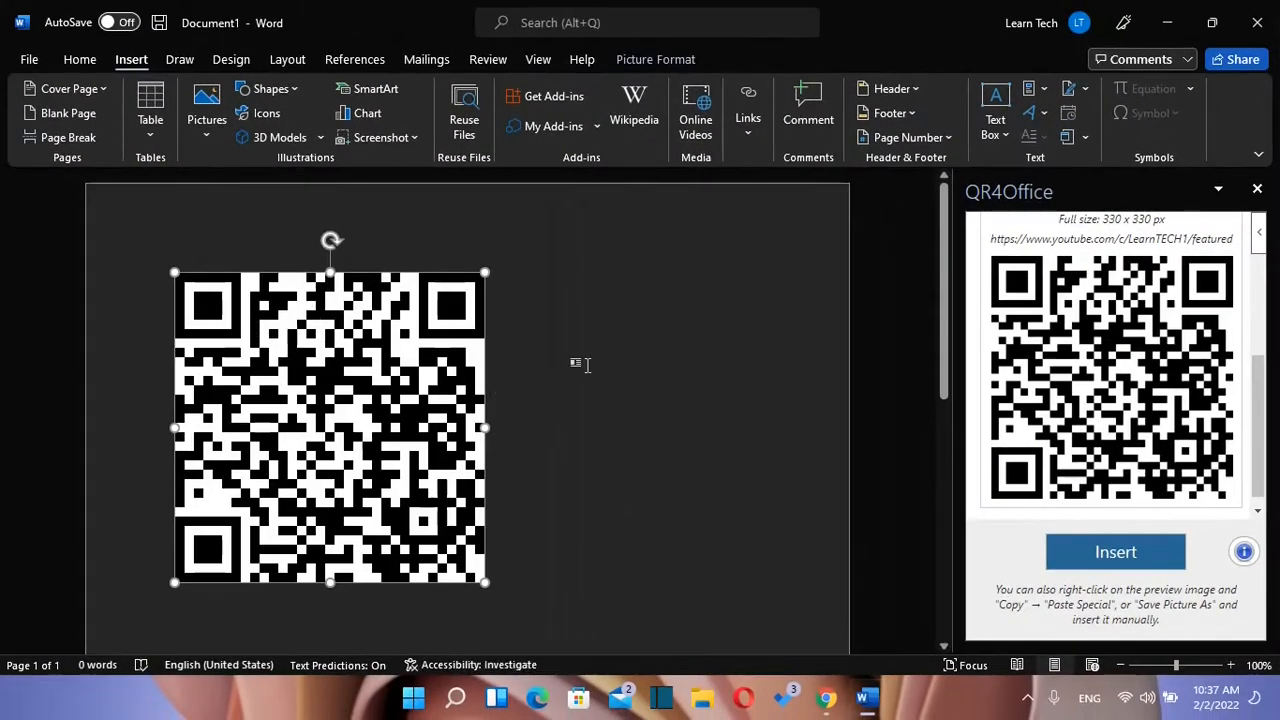
# Step: Save the QR code image to the Desktop as qr cide.png and open it in Photos
pyautogui.click(587, 365)
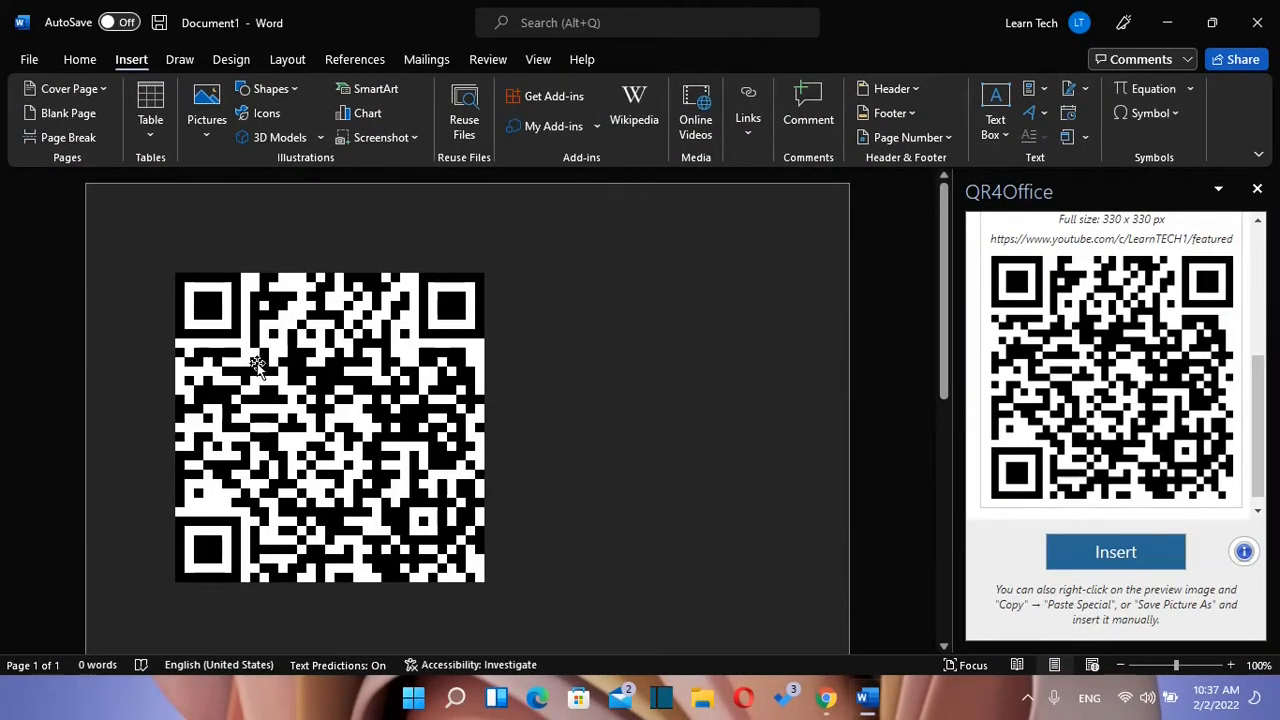
pyautogui.click(360, 403)
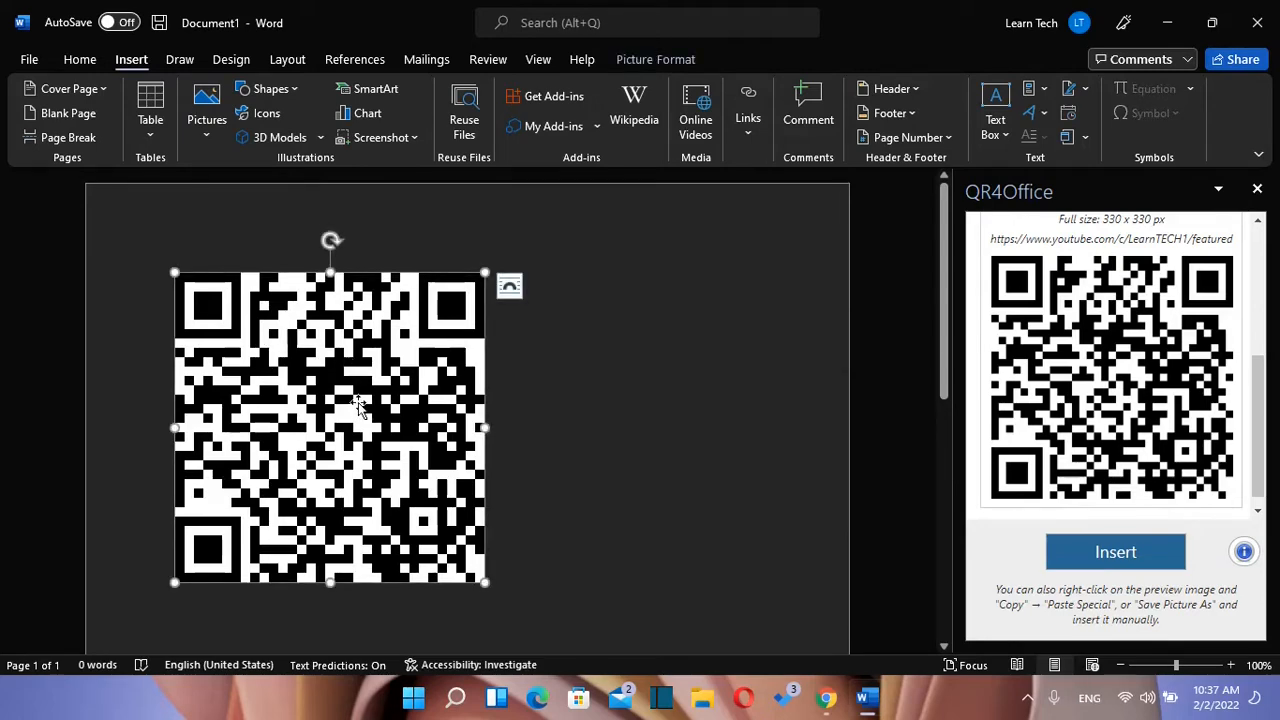
pyautogui.rightClick(360, 403)
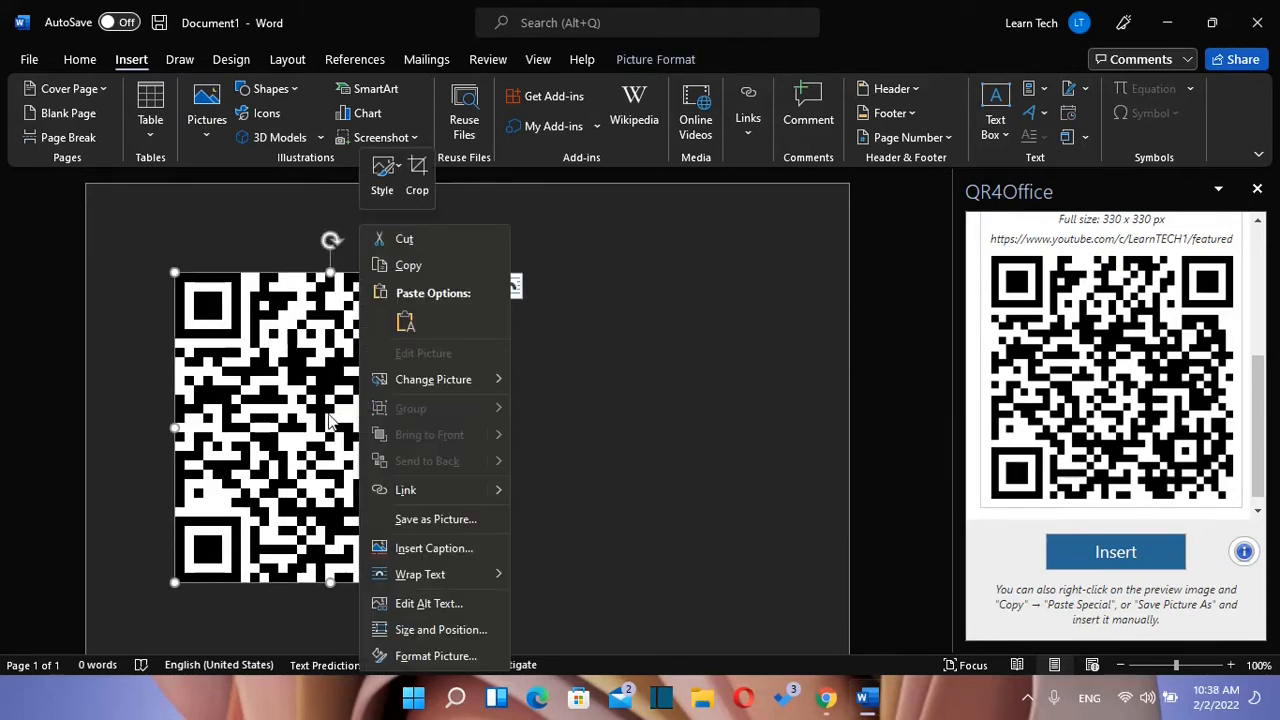
pyautogui.click(328, 456)
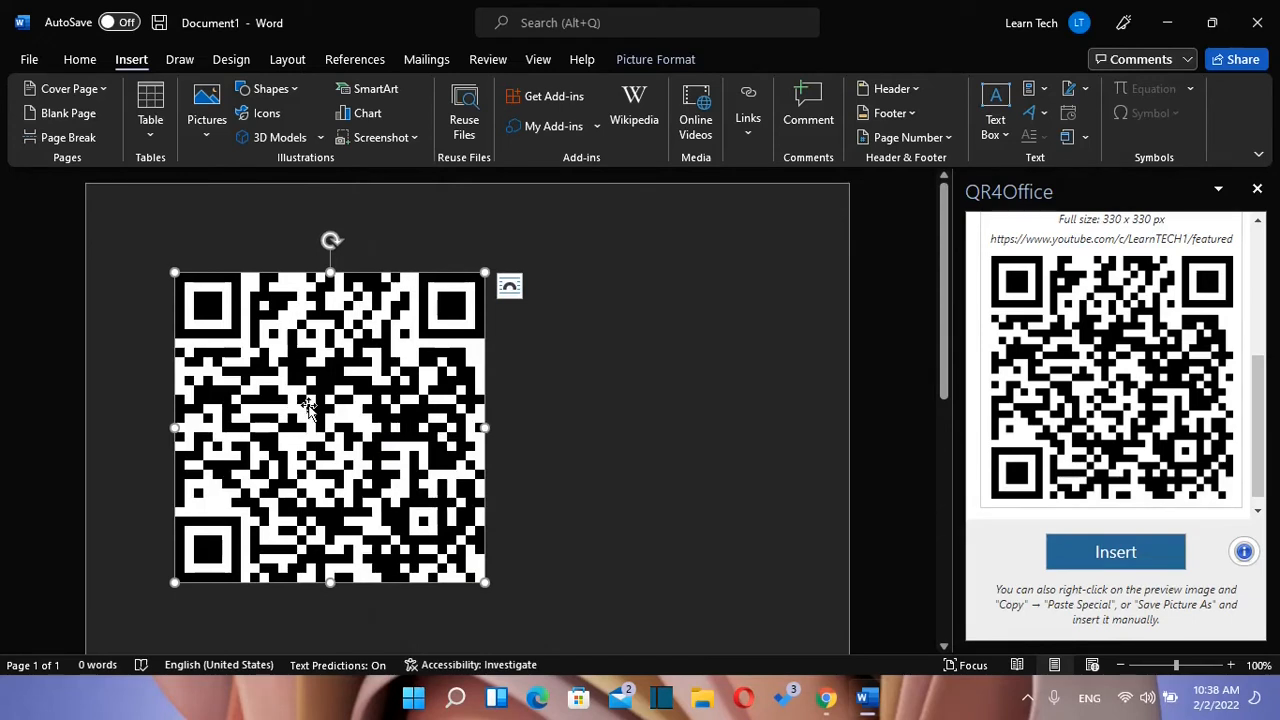
pyautogui.rightClick(309, 405)
pyautogui.click(409, 524)
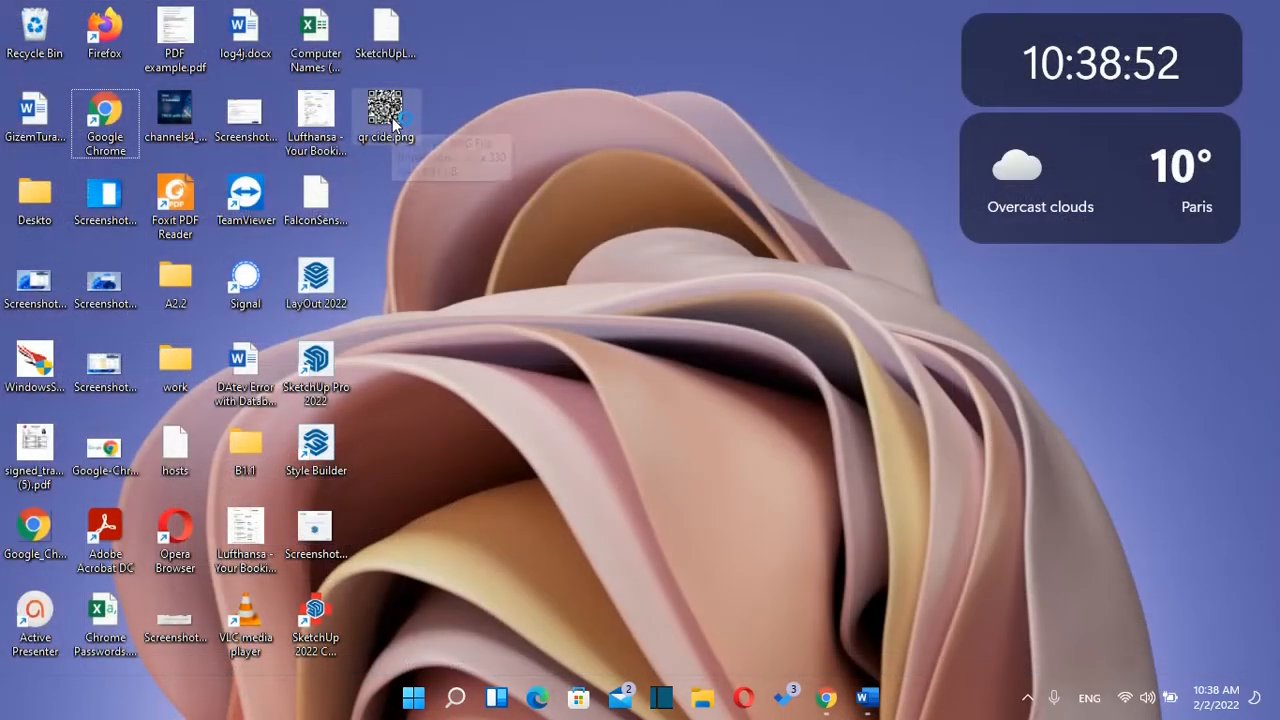
pyautogui.doubleClick(390, 118)
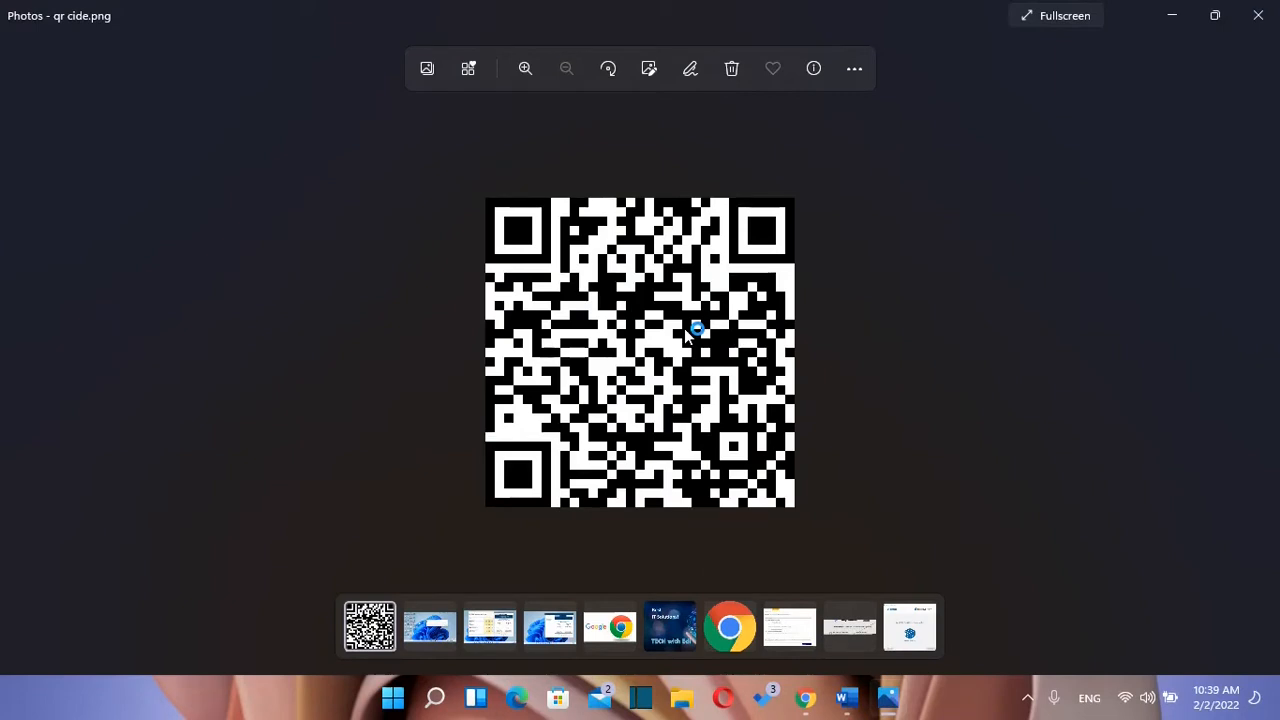
pyautogui.click(1182, 17)
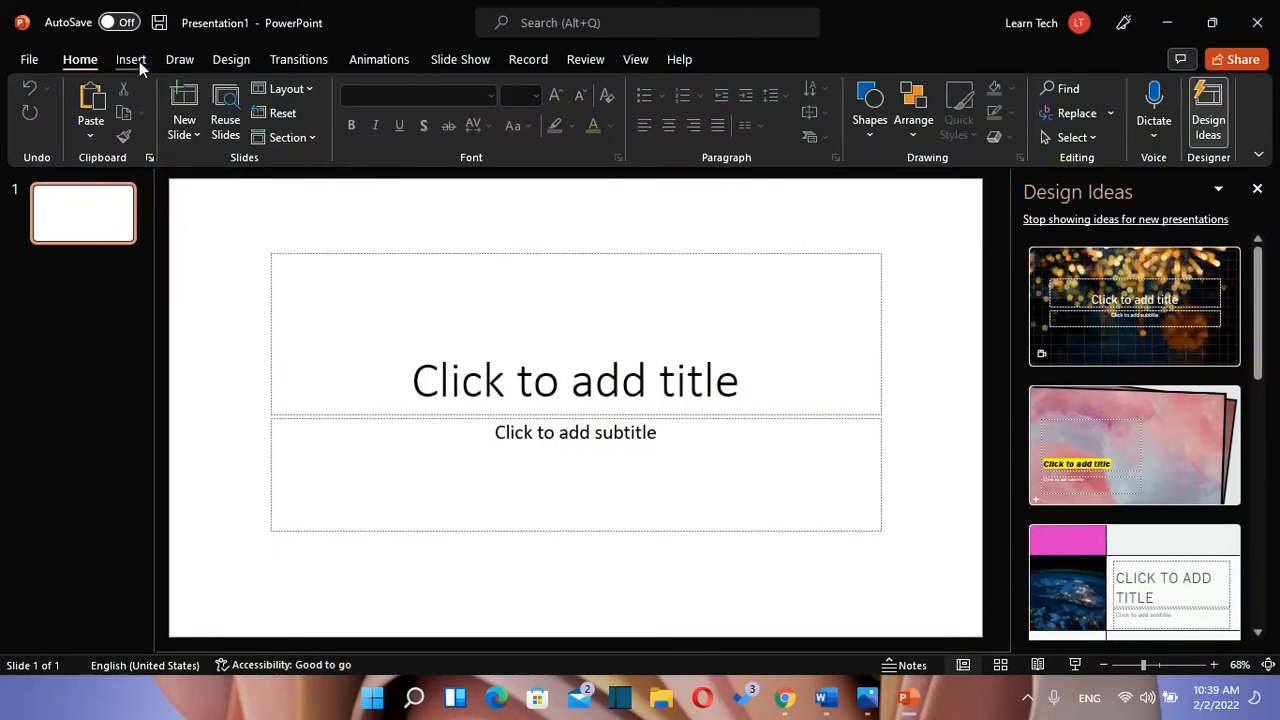
# Step: In PowerPoint, search the add-in store for 'qr code' and add QR4Office, accepting its licence terms
pyautogui.click(131, 60)
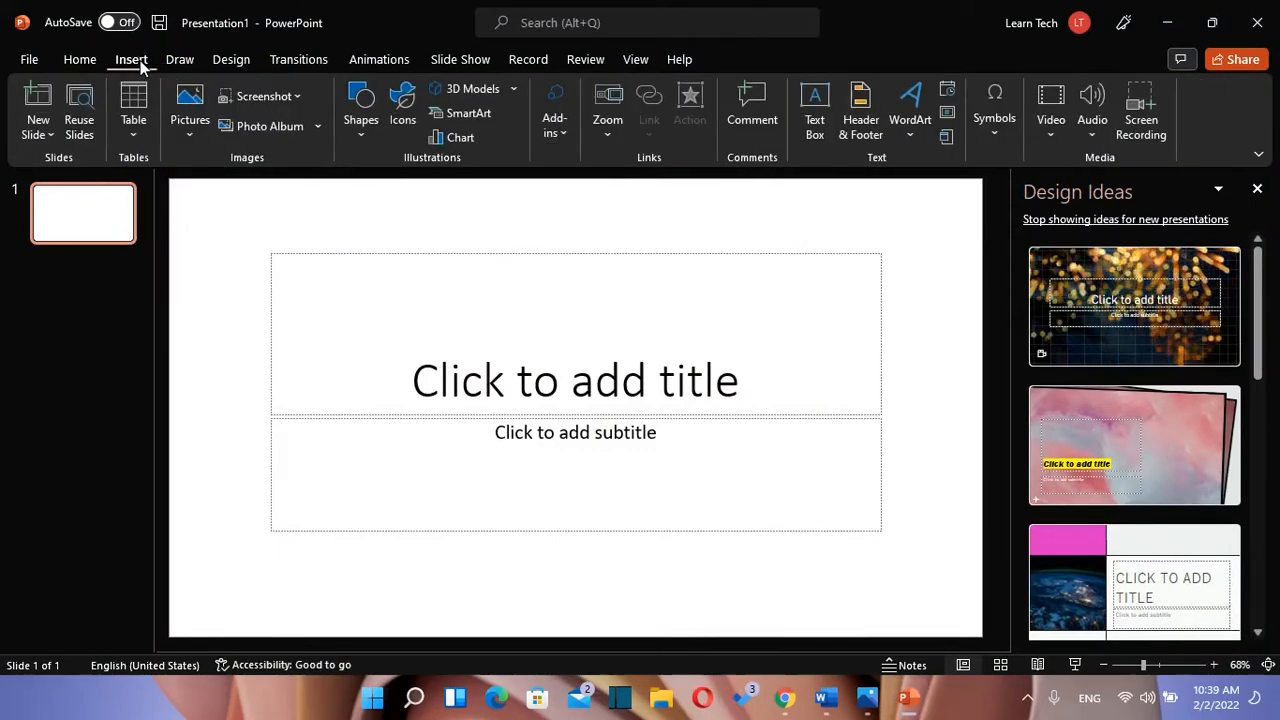
pyautogui.click(560, 130)
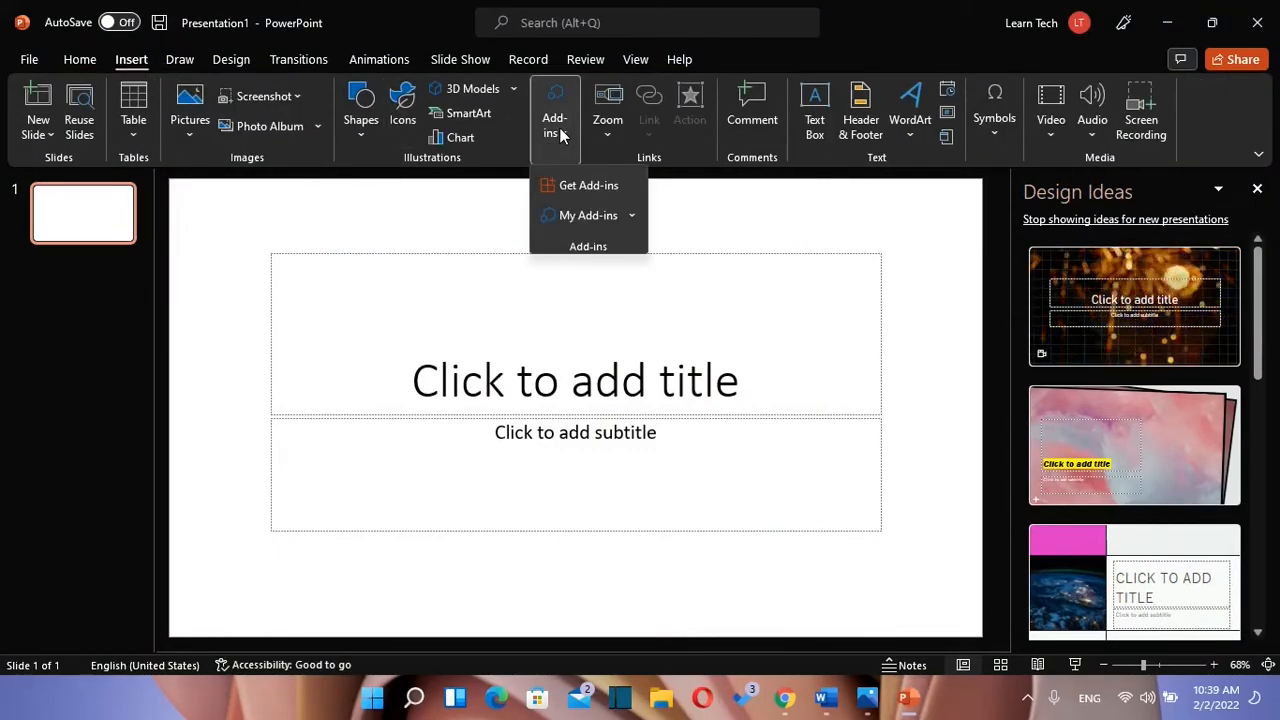
pyautogui.click(594, 189)
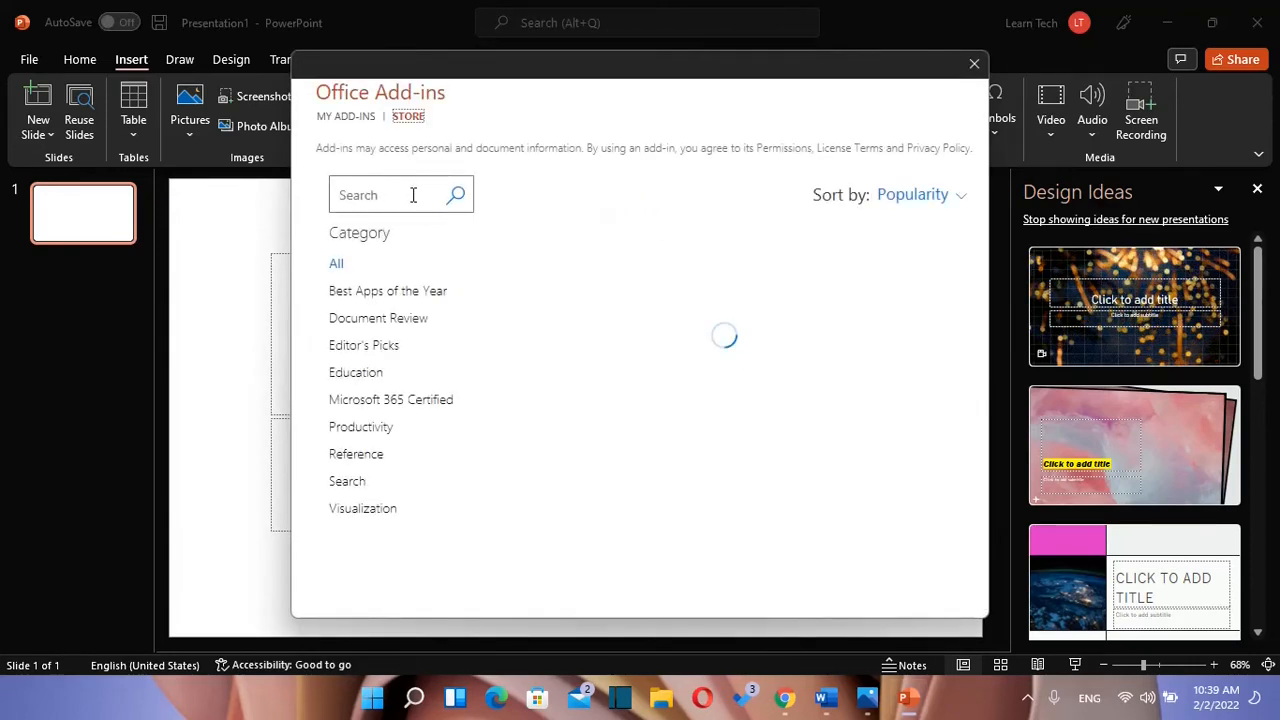
pyautogui.click(413, 195)
pyautogui.write('qr code')
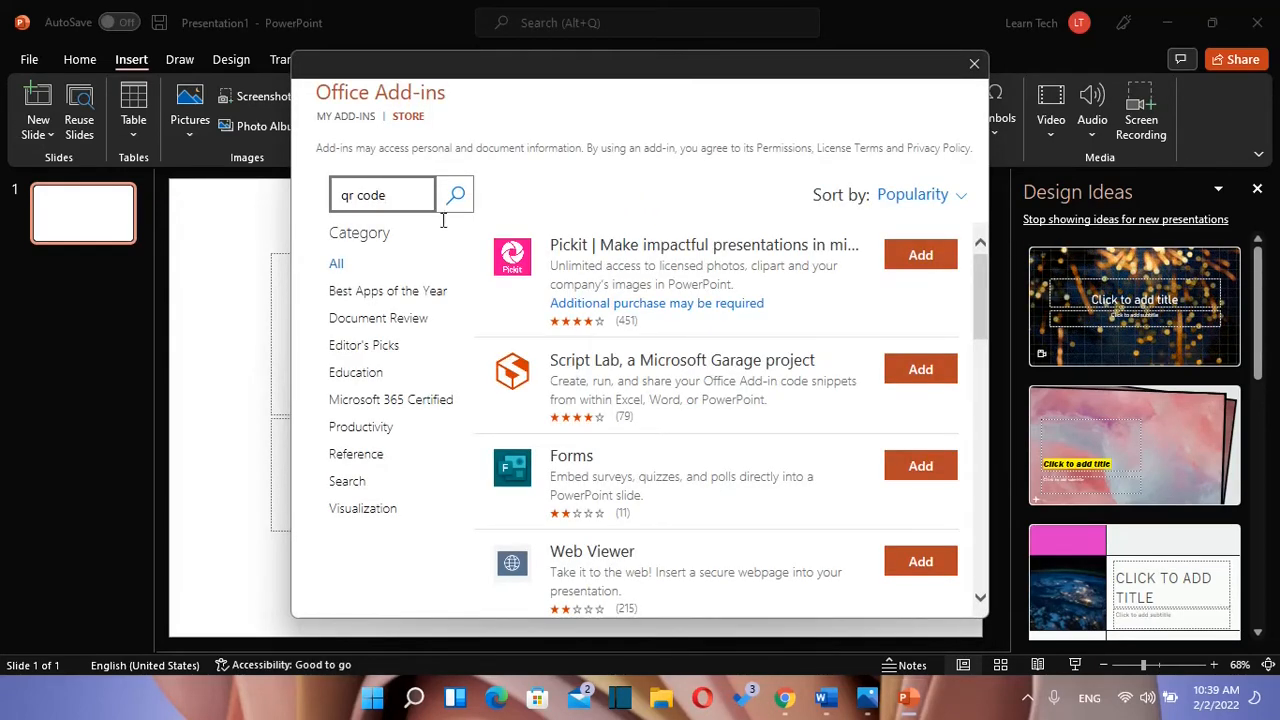
pyautogui.click(456, 195)
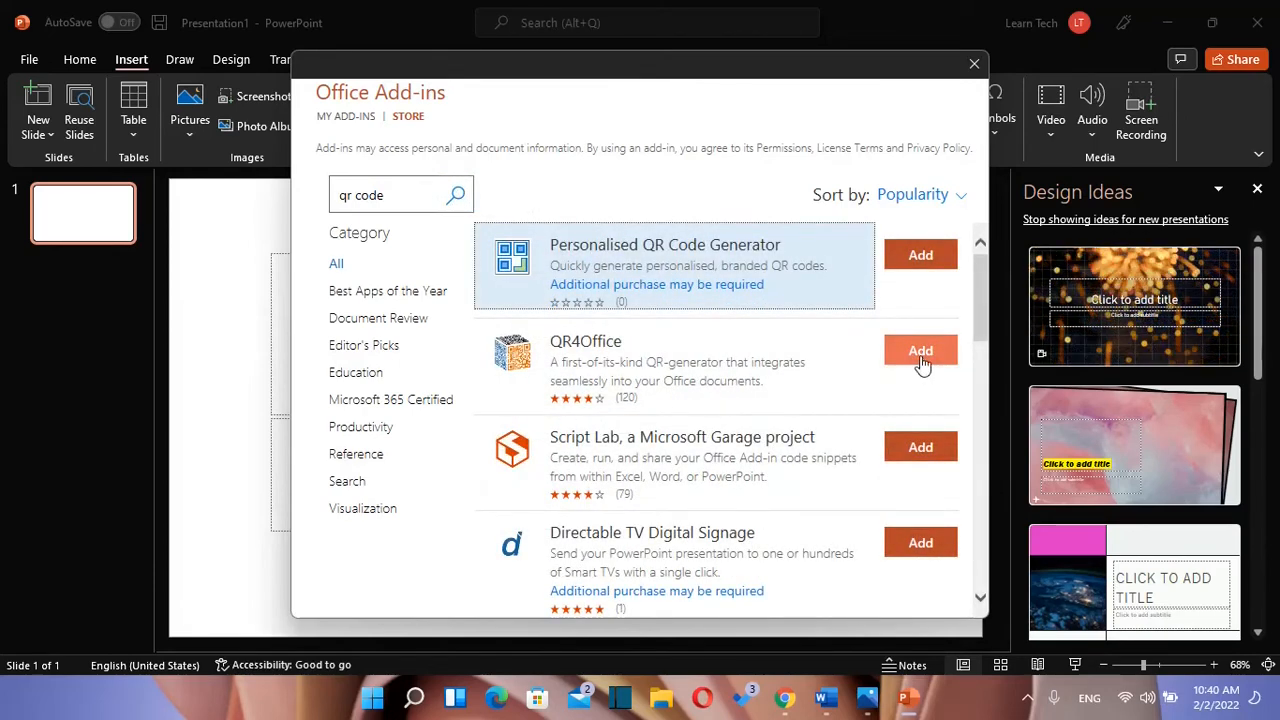
pyautogui.click(708, 397)
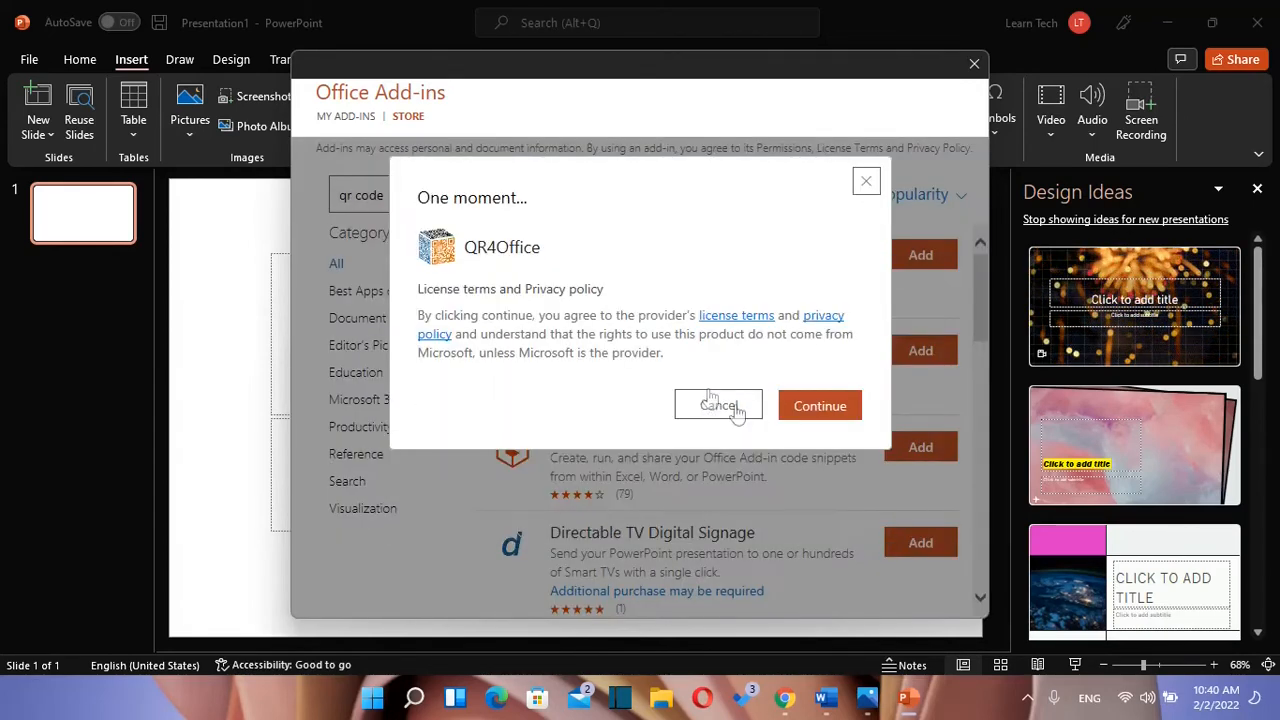
pyautogui.click(820, 406)
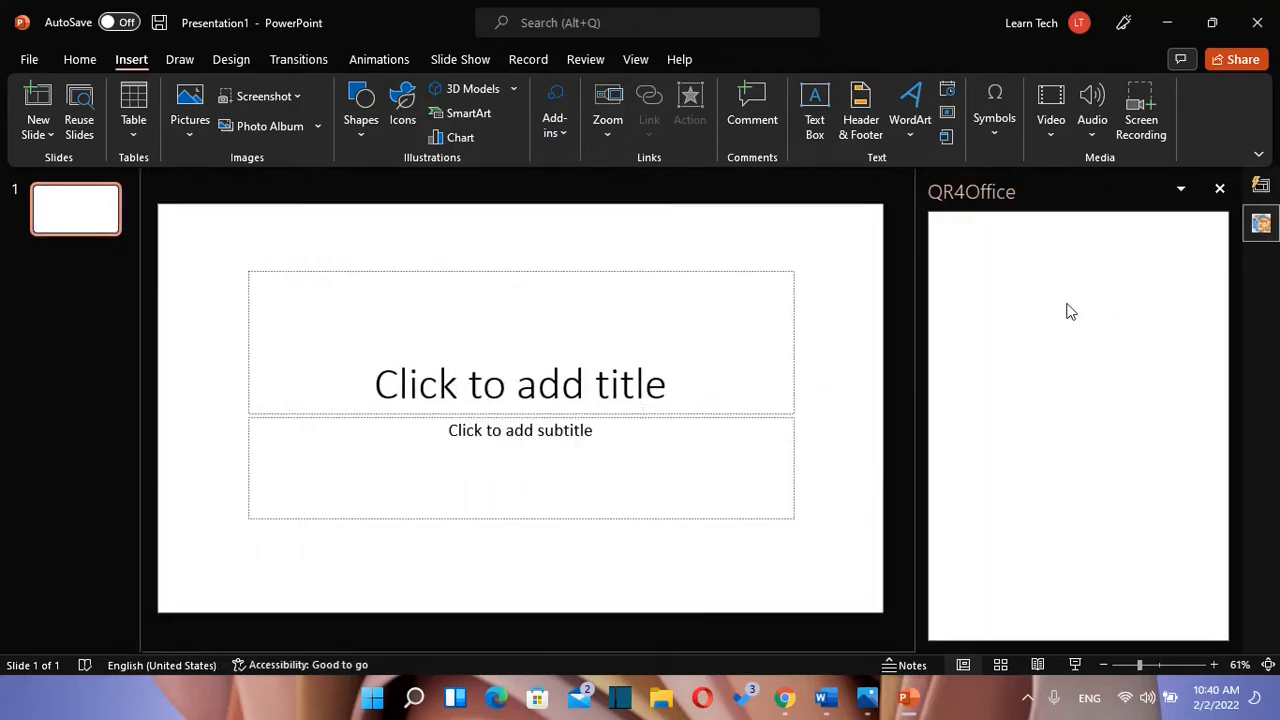
pyautogui.write('https://www.youtube.com/c/LearnTECH1/featured')
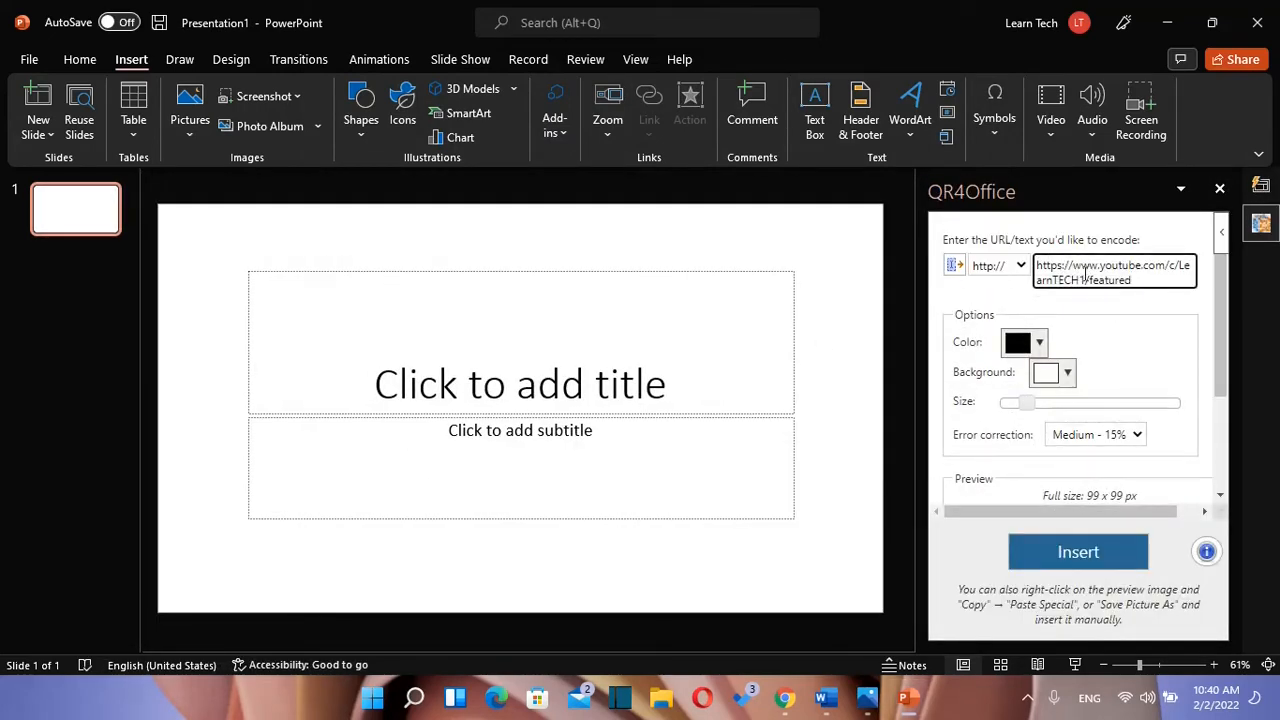
pyautogui.moveTo(1071, 265); pyautogui.dragTo(1037, 267)
pyautogui.click(1068, 267)
pyautogui.press('BackSpace')
pyautogui.press('BackSpace')
pyautogui.press('BackSpace')
pyautogui.press('BackSpace')
pyautogui.press('BackSpace')
pyautogui.press('BackSpace')
pyautogui.press('BackSpace')
pyautogui.press('BackSpace')
pyautogui.scroll(-1, 1036, 352)
pyautogui.scroll(-2, 1068, 372)
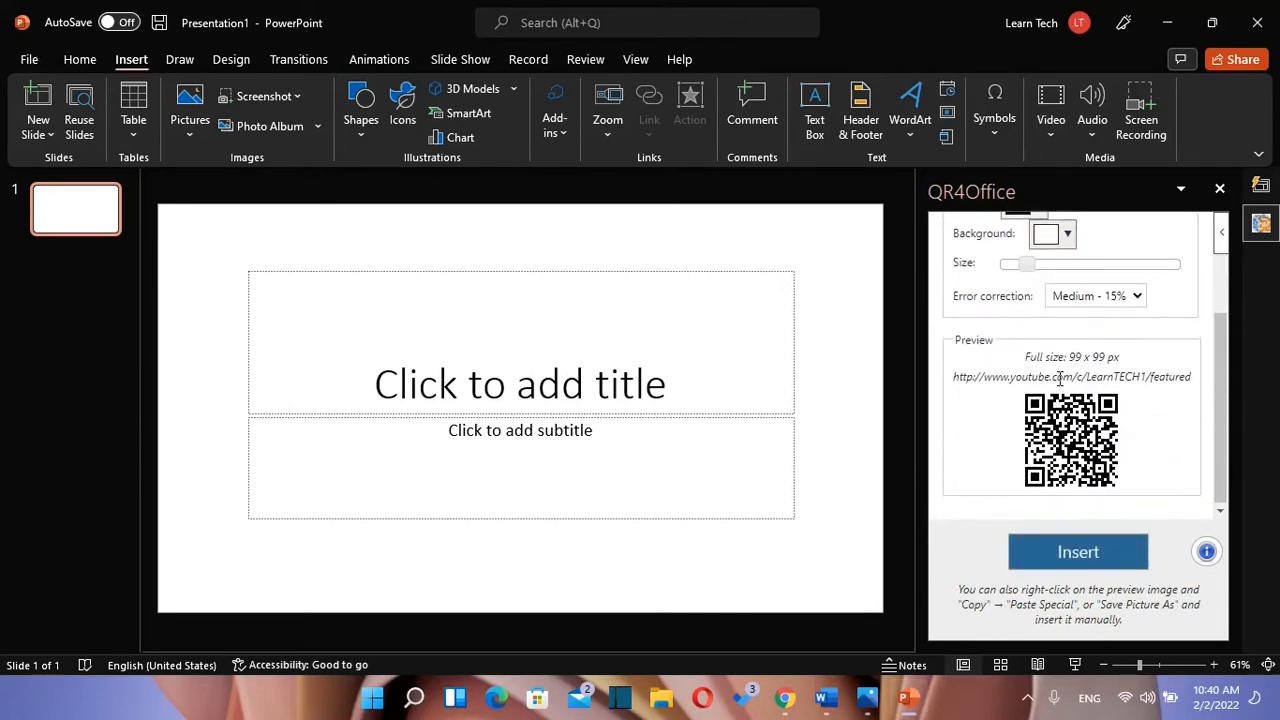
pyautogui.click(1085, 556)
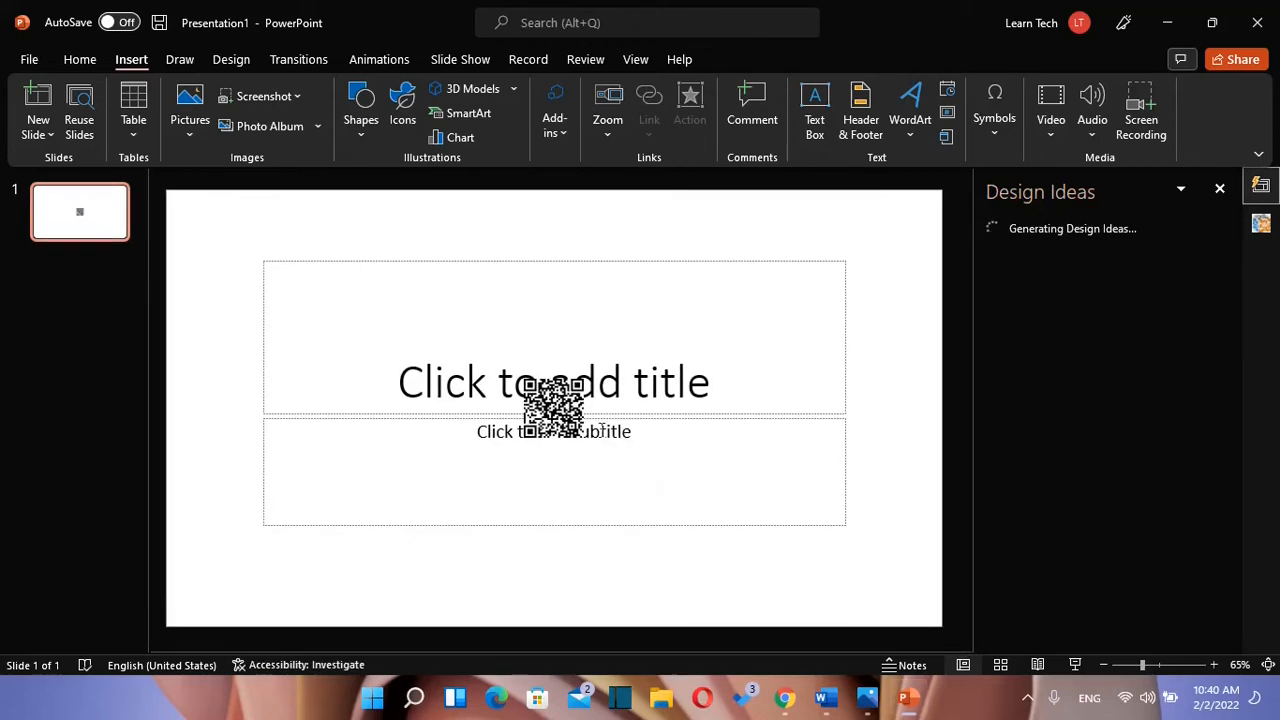
# Step: Move the QR code left, enlarge it about four times, and place it over the title area
pyautogui.moveTo(570, 420); pyautogui.dragTo(412, 300)
pyautogui.moveTo(434, 342); pyautogui.dragTo(645, 430)
pyautogui.moveTo(475, 372); pyautogui.dragTo(463, 331)
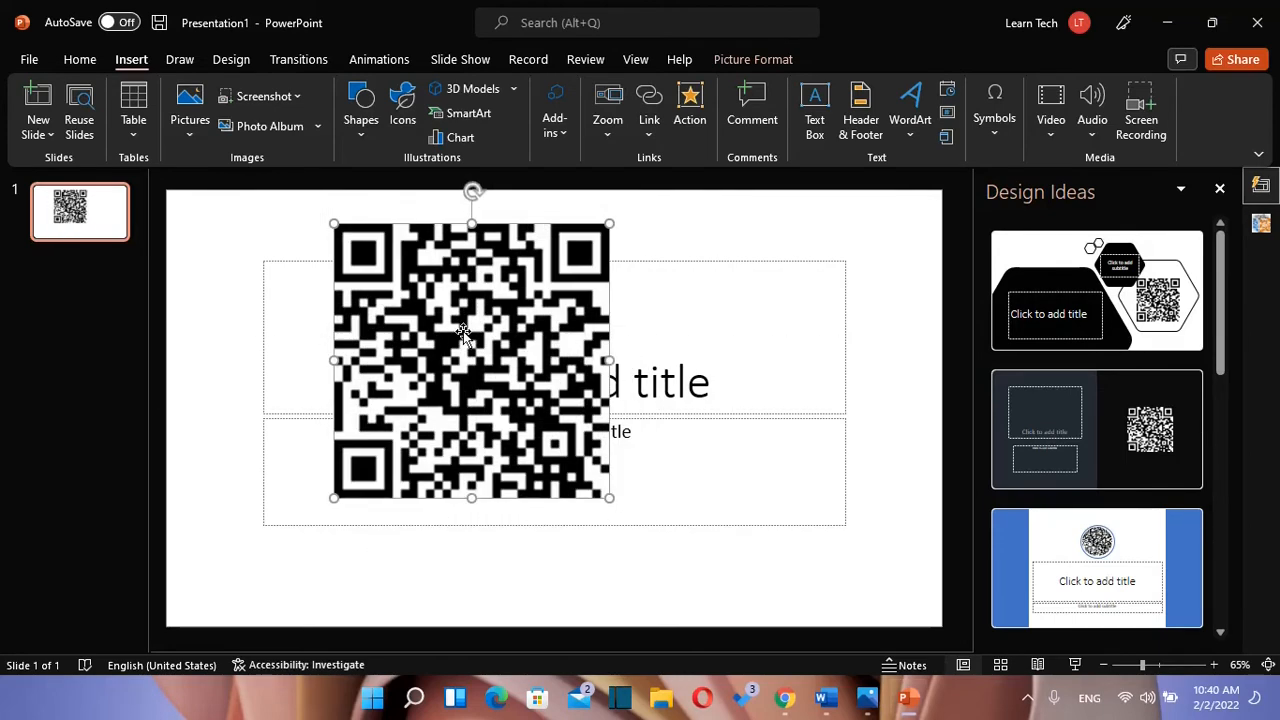
# Step: Start Save as Picture for the QR code, cancel it, and bring up the saved image in Photos
pyautogui.rightClick(463, 331)
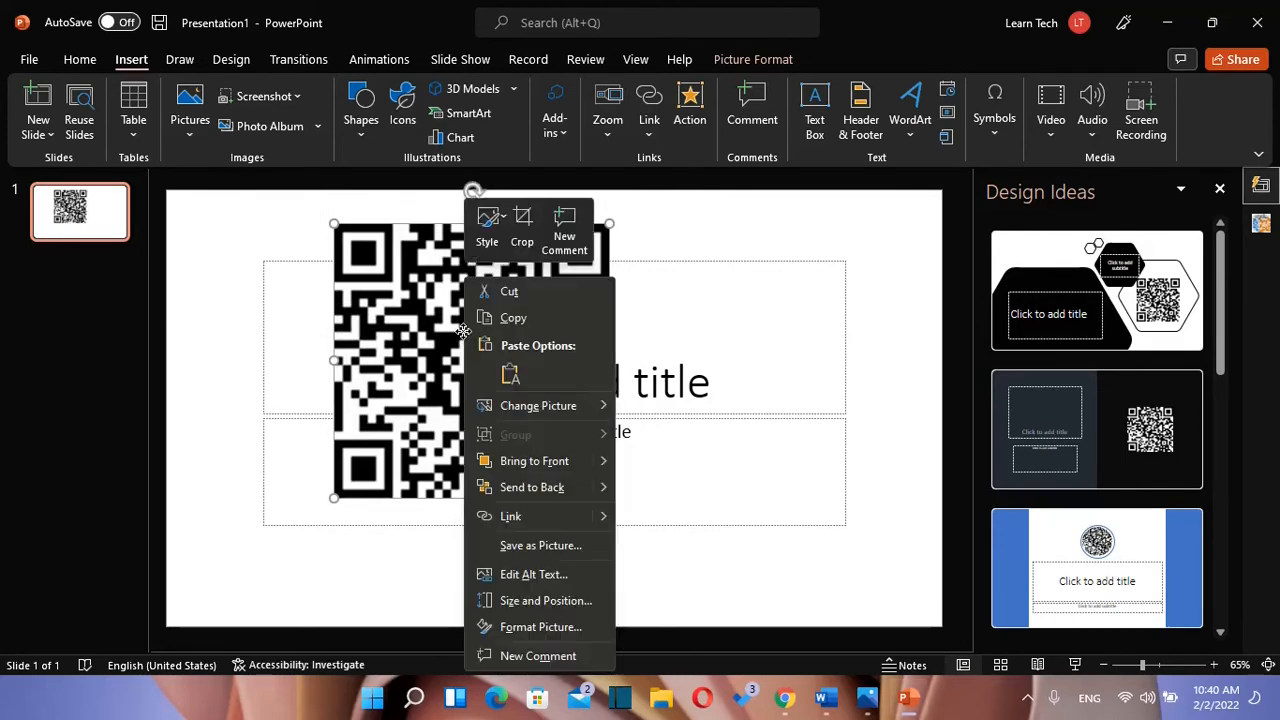
pyautogui.click(560, 545)
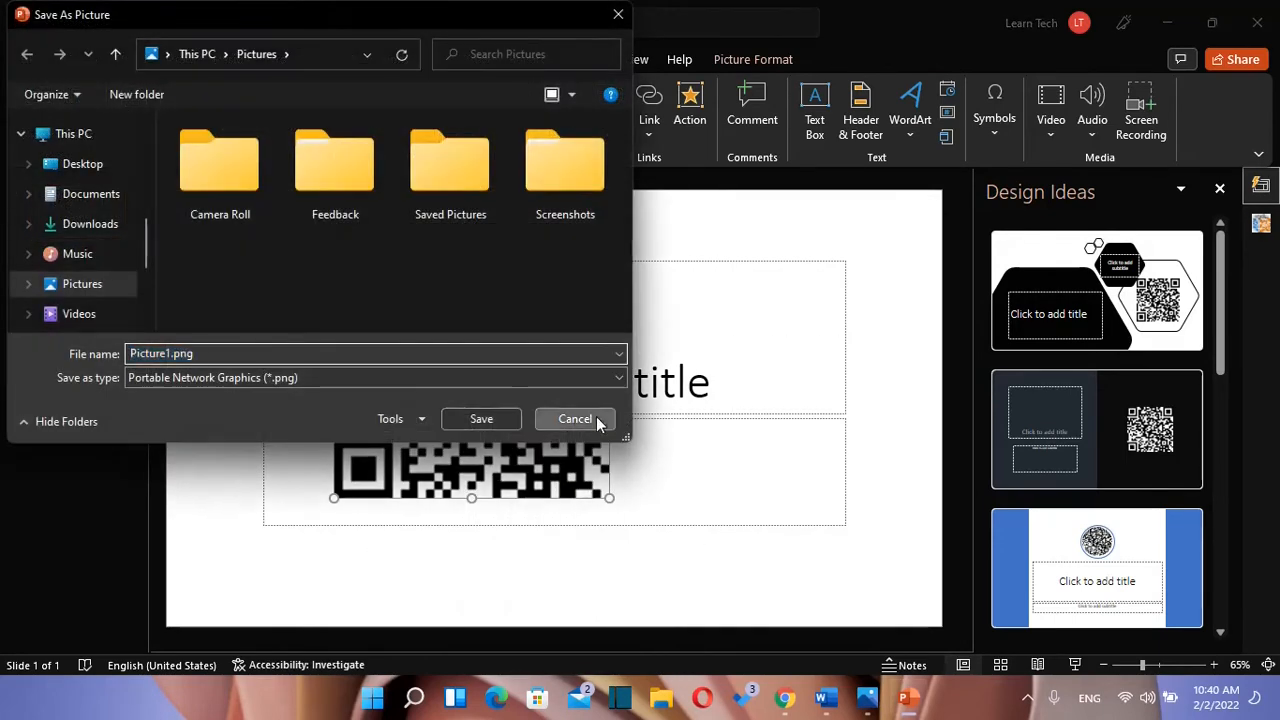
pyautogui.click(596, 418)
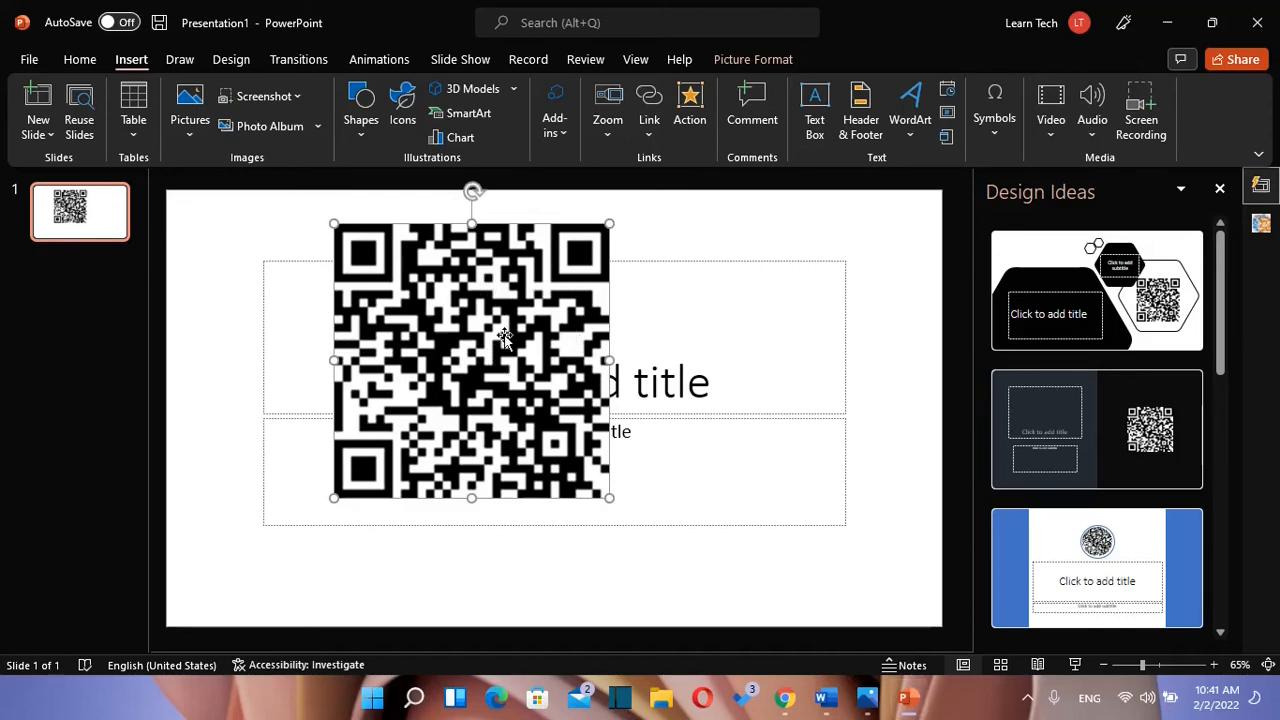
pyautogui.hotkey('alt', 'Tab')
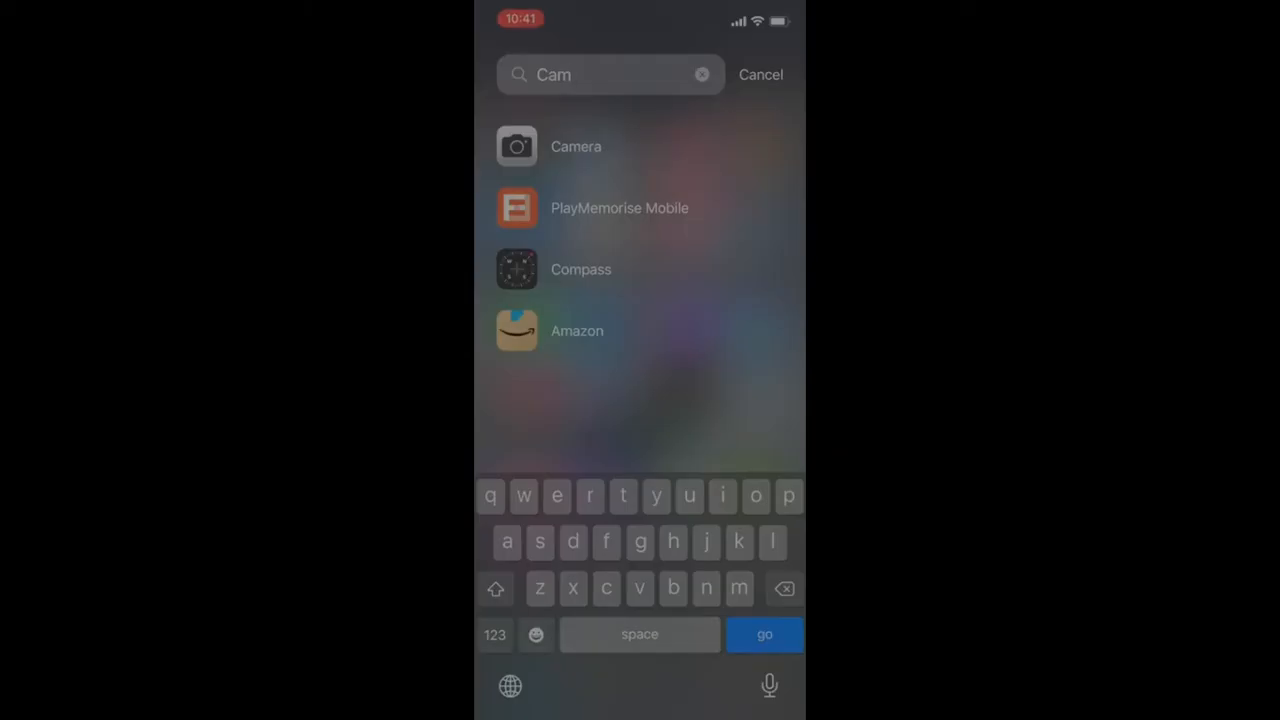
# Step: Launch the iPhone Camera app from the 'Cam' search result
pyautogui.press('Return')
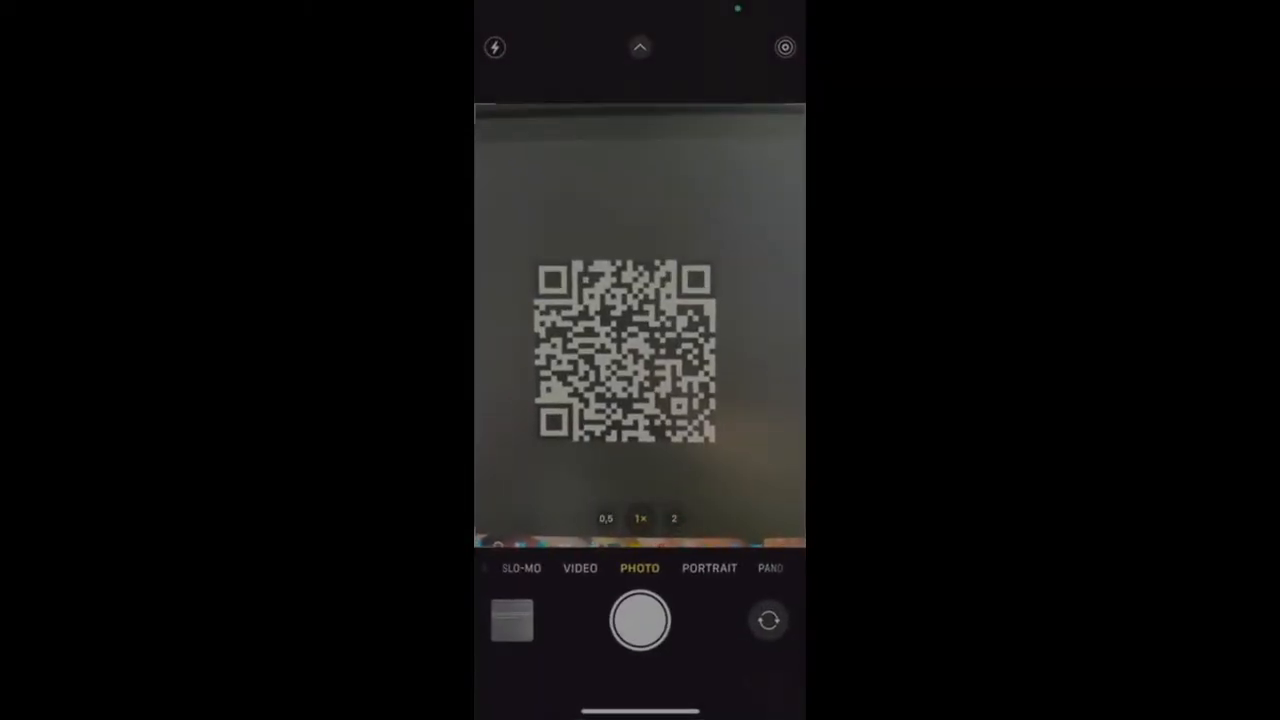